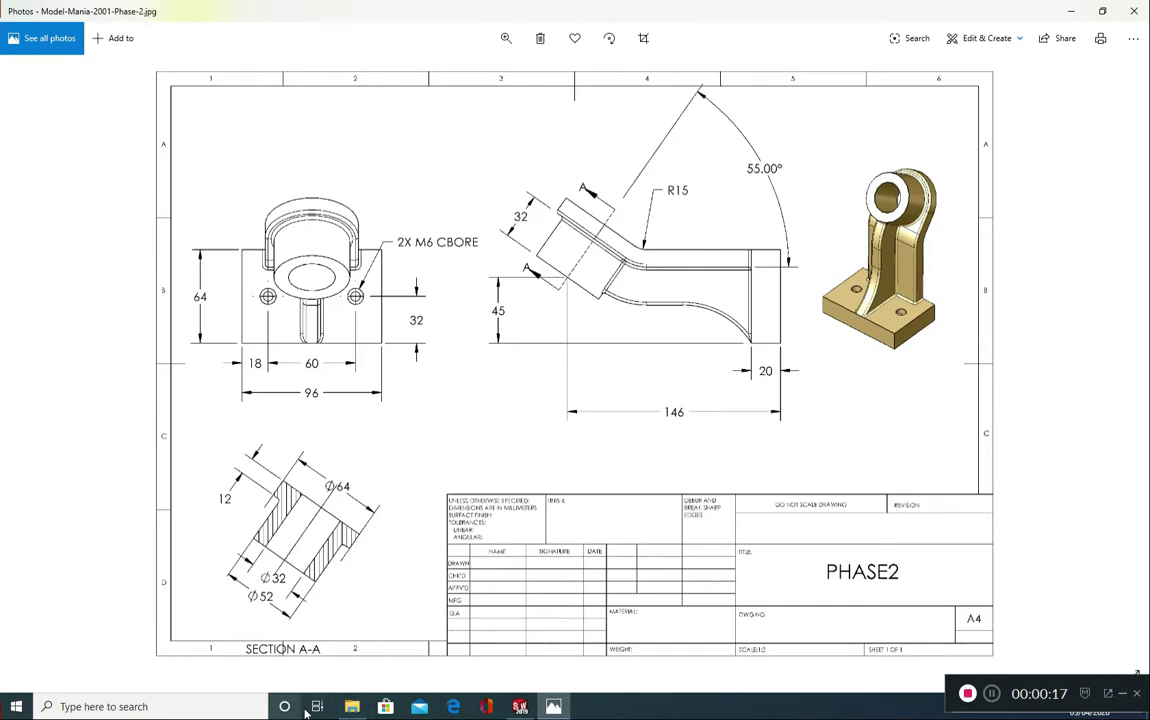
Open the Phase 1 drawing and compare it with the Phase 2 drawing for changes in angle, boss height, rib and fillets
click(340, 708)
double_click(155, 110)
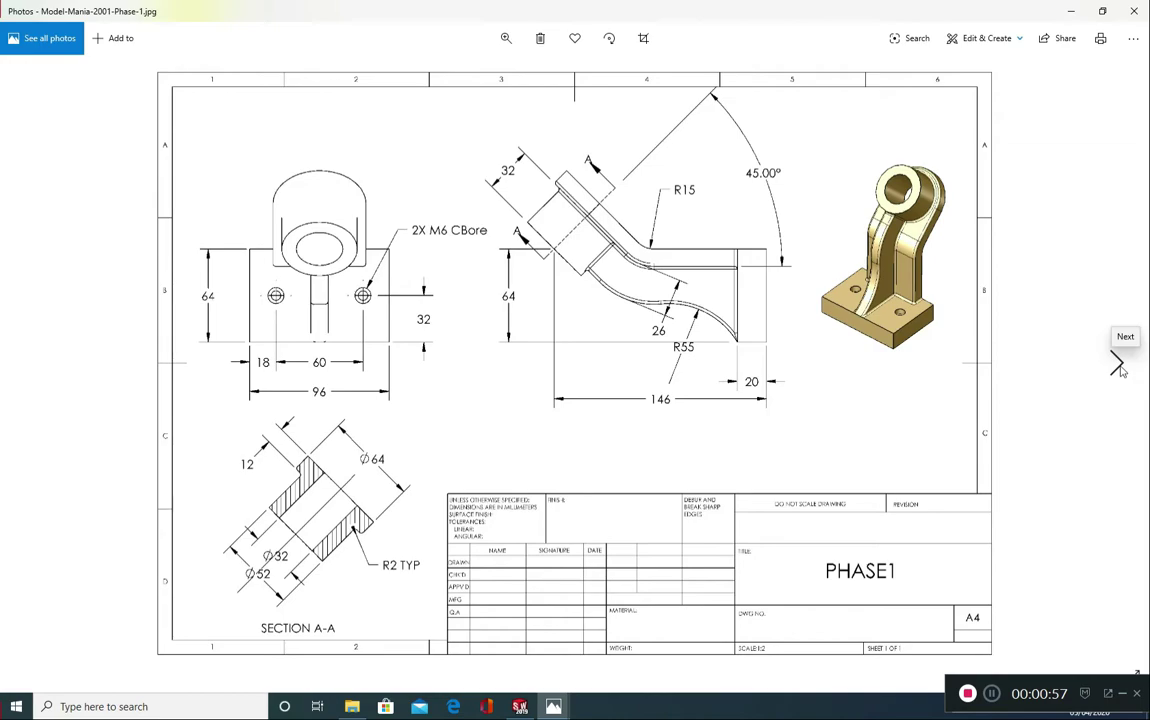
click(1119, 367)
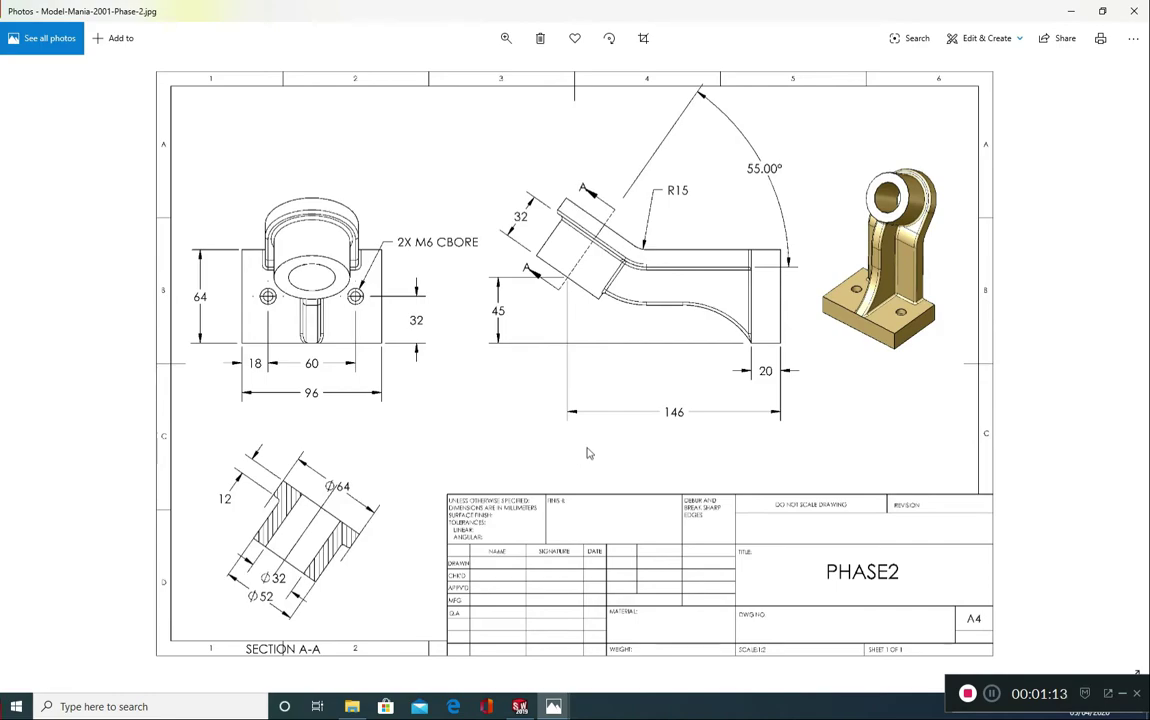
click(22, 366)
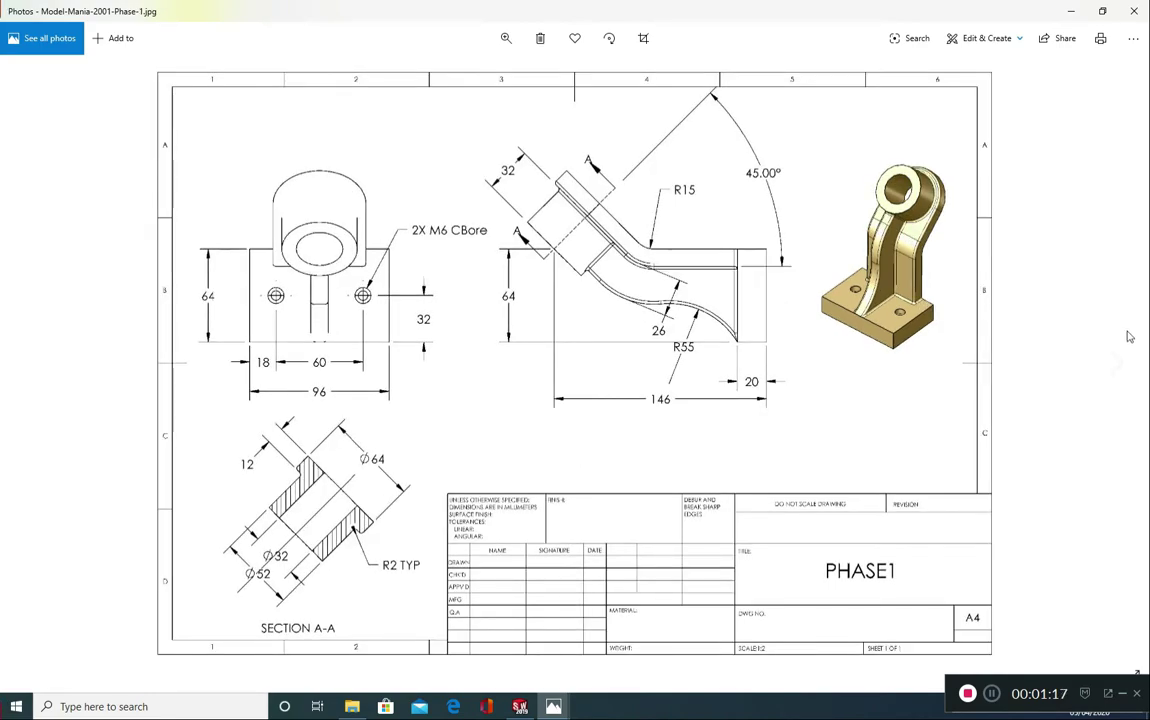
click(1117, 362)
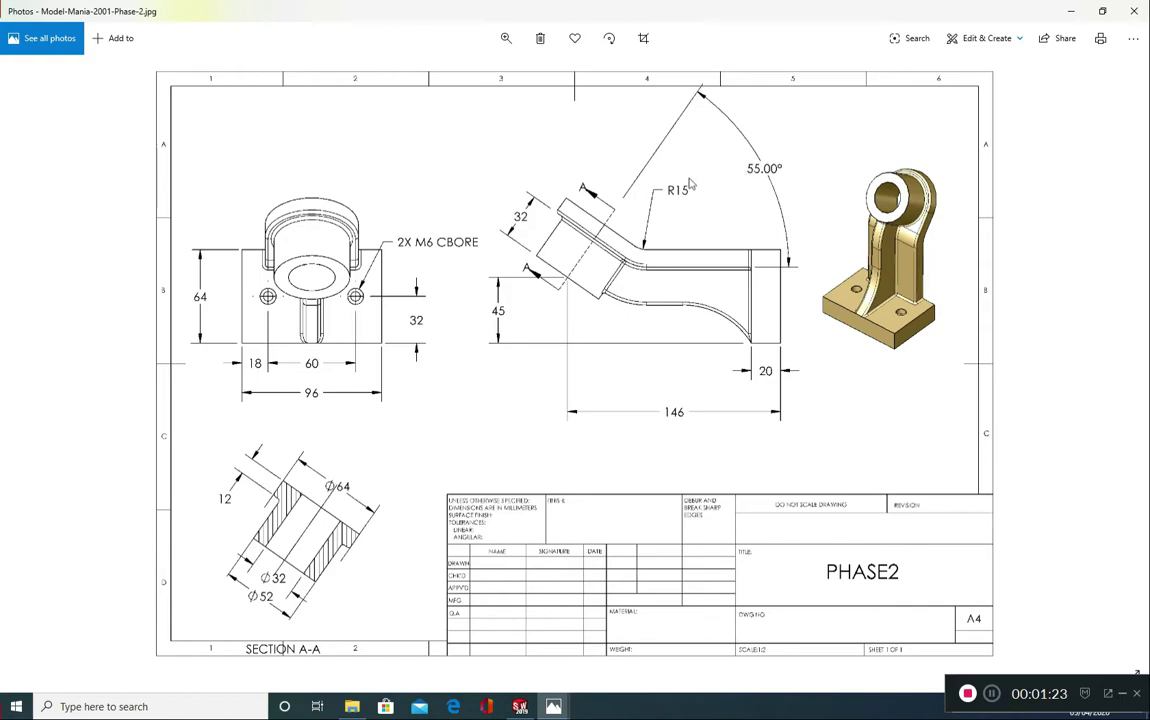
click(24, 340)
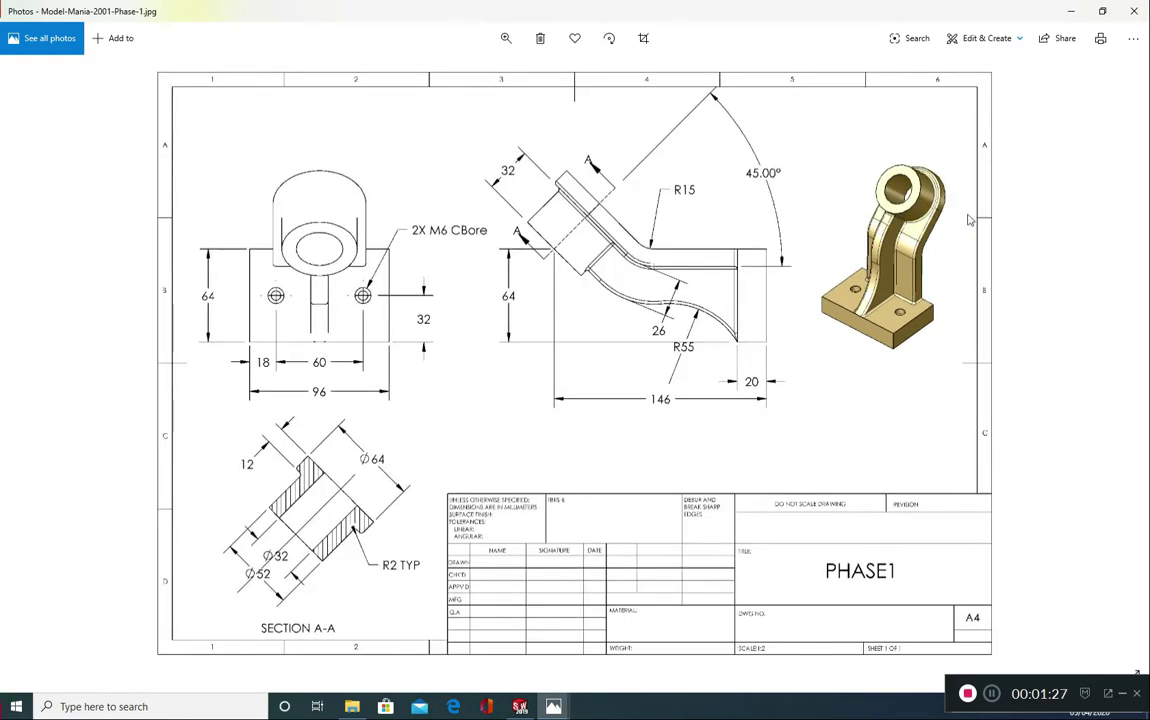
click(1110, 372)
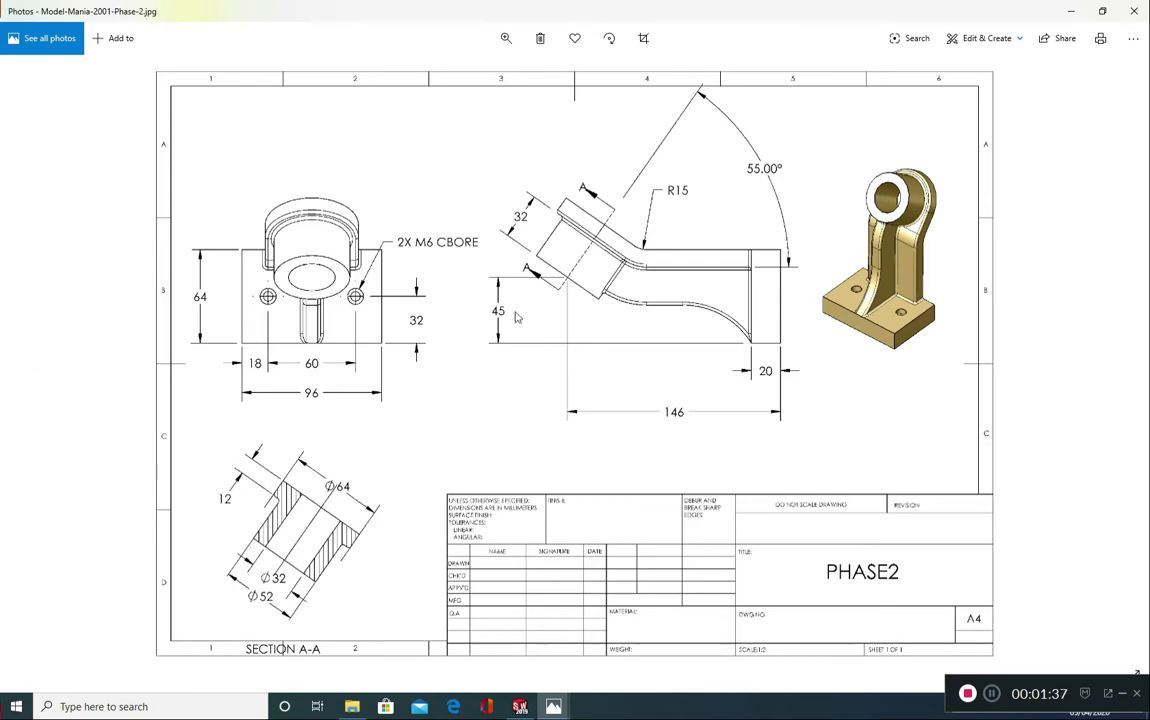
click(34, 366)
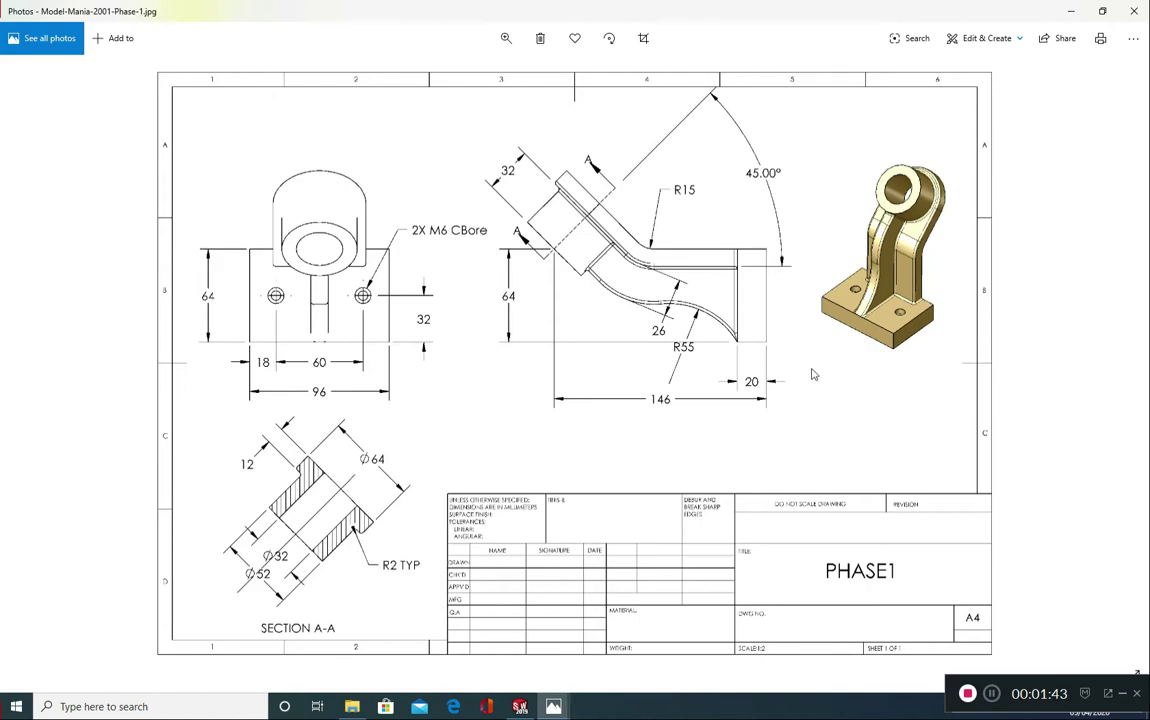
click(1120, 365)
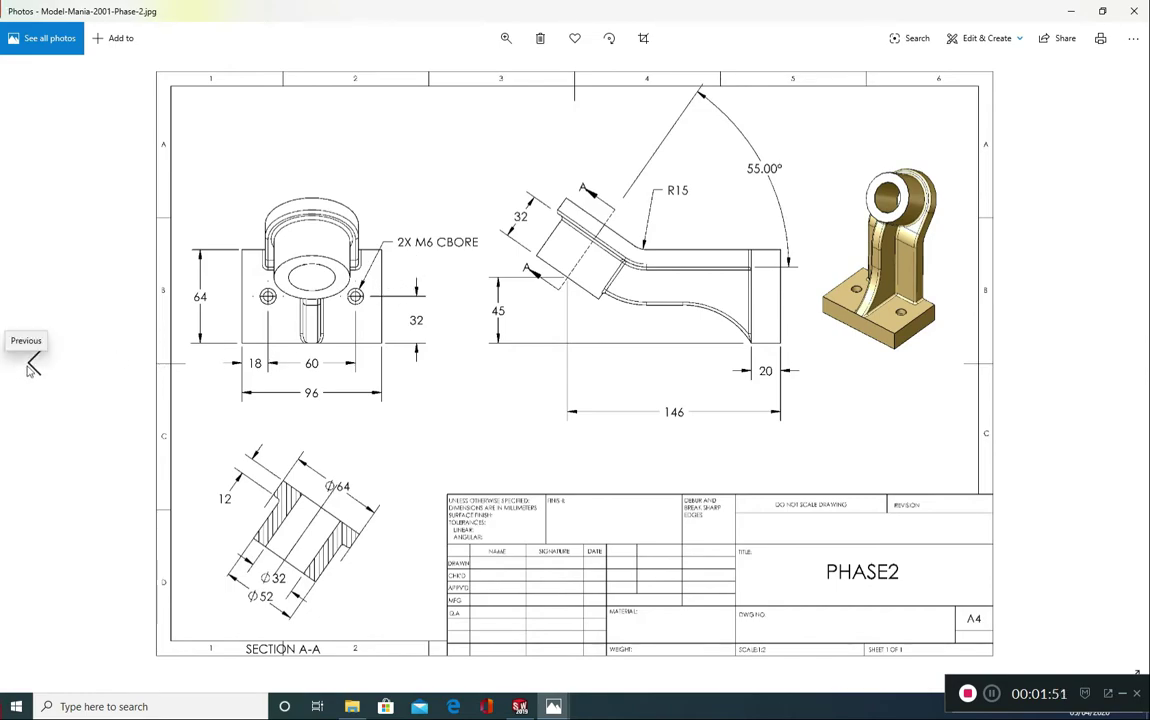
click(32, 366)
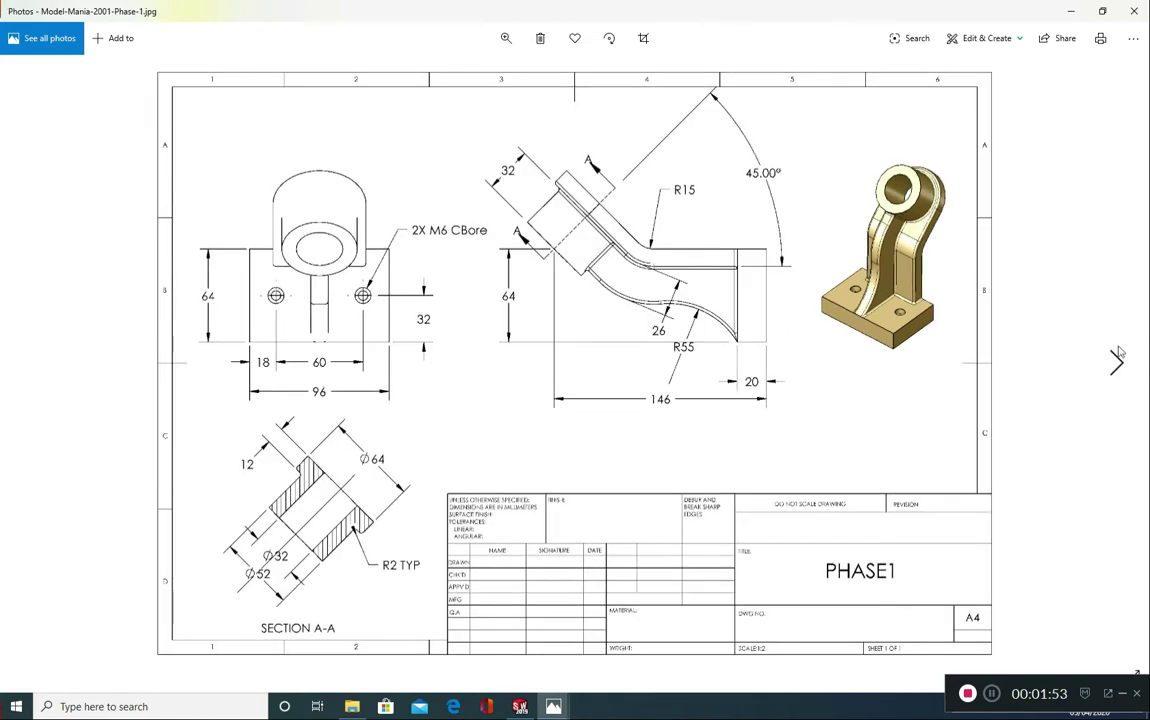
click(1042, 358)
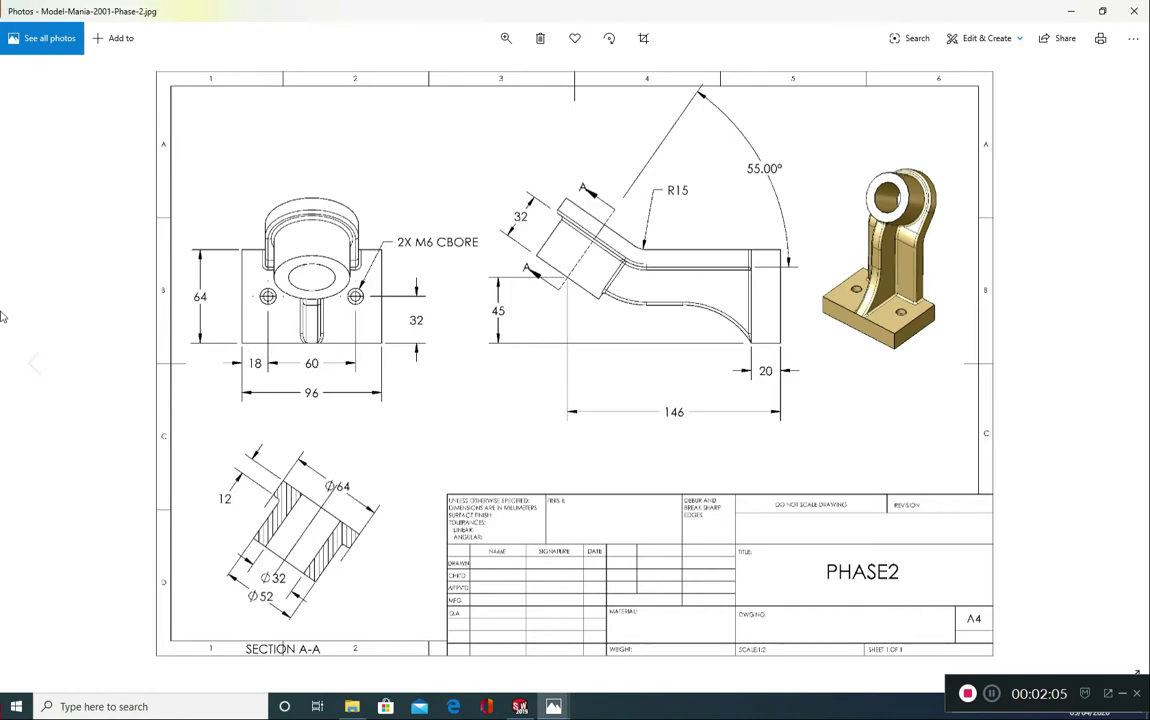
click(36, 318)
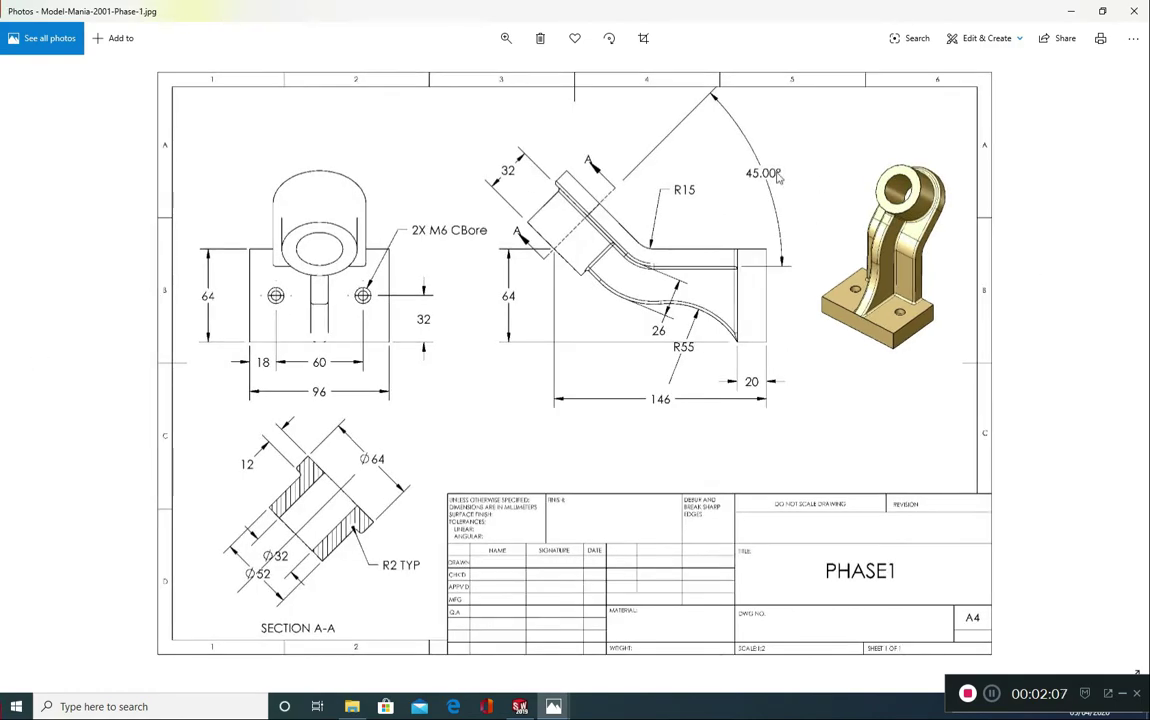
click(1121, 365)
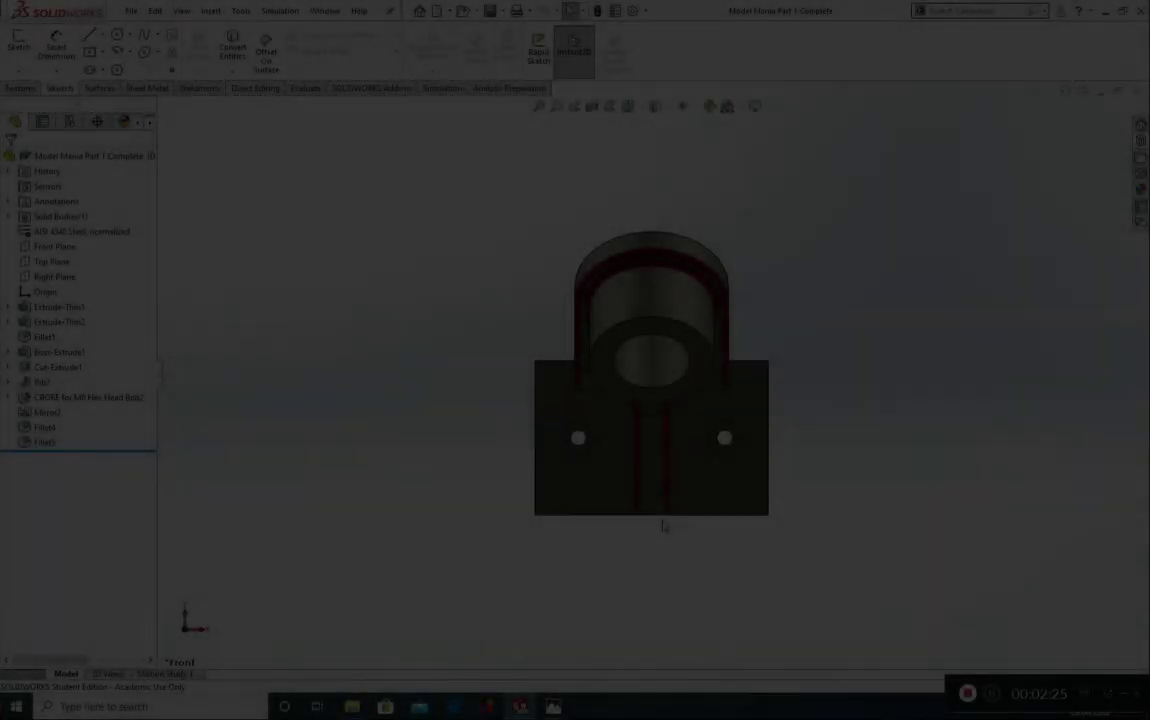
Examine the completed Phase 1 part in SolidWorks, starting from the isometric view and inspecting the boss, rib and base plate
key(ctrl+7)
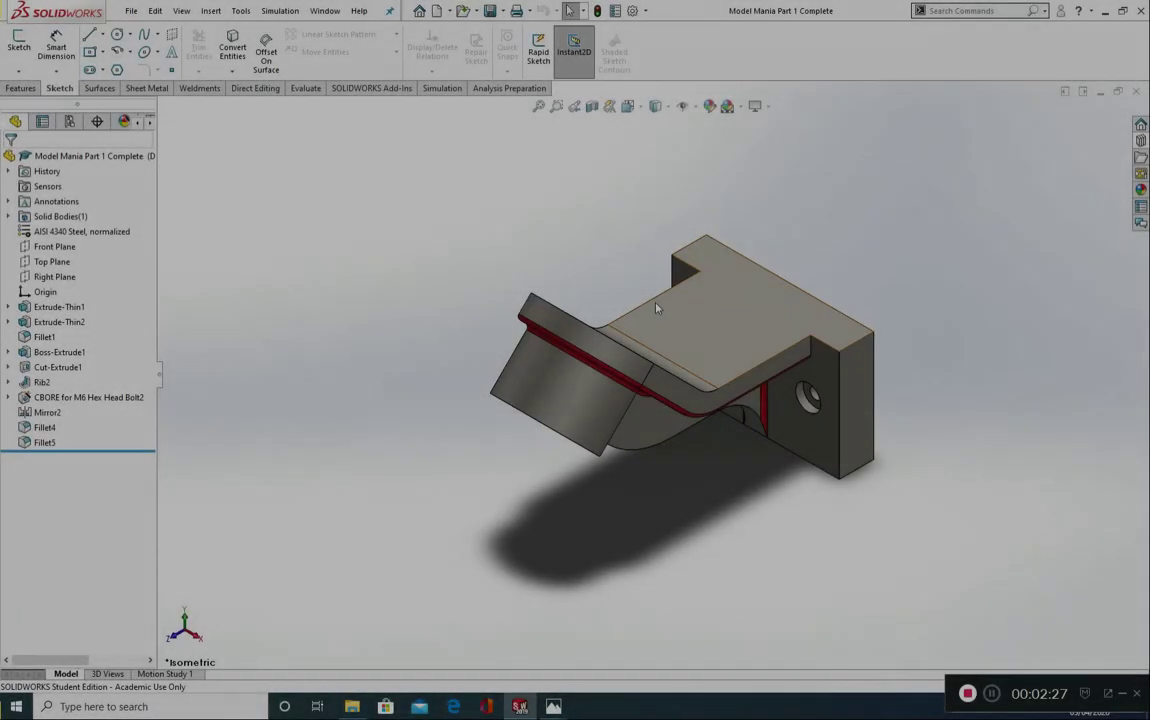
middle_drag(656, 307, 700, 175)
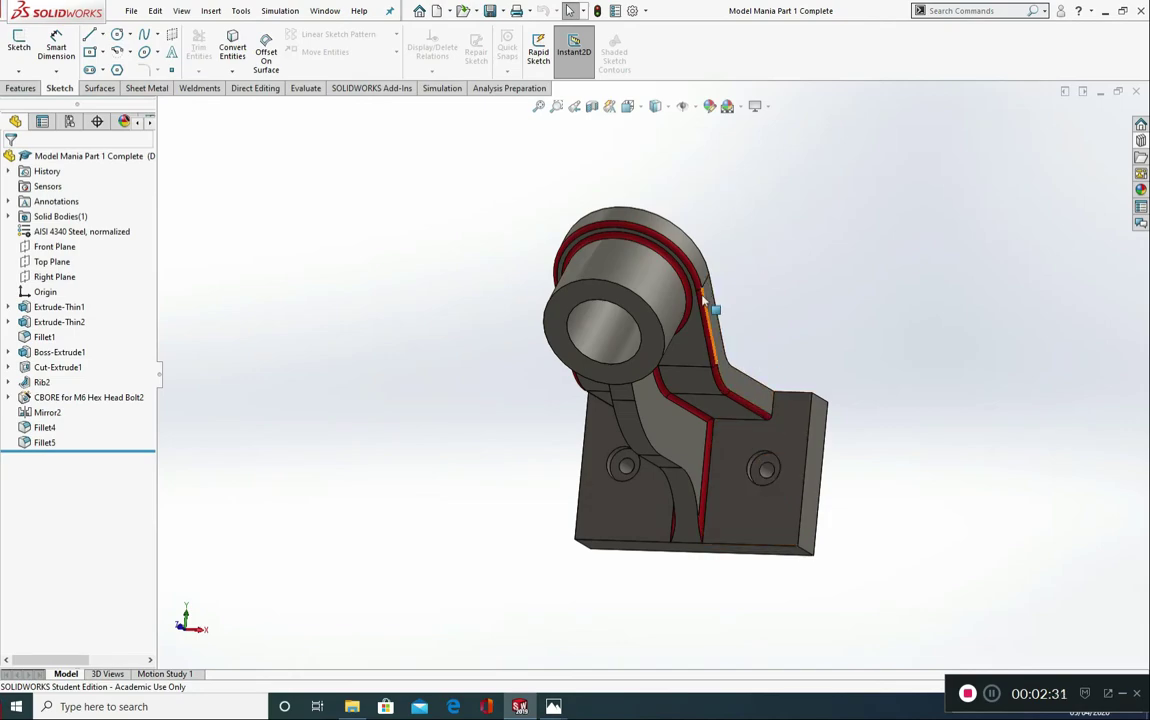
middle_drag(706, 290, 821, 185)
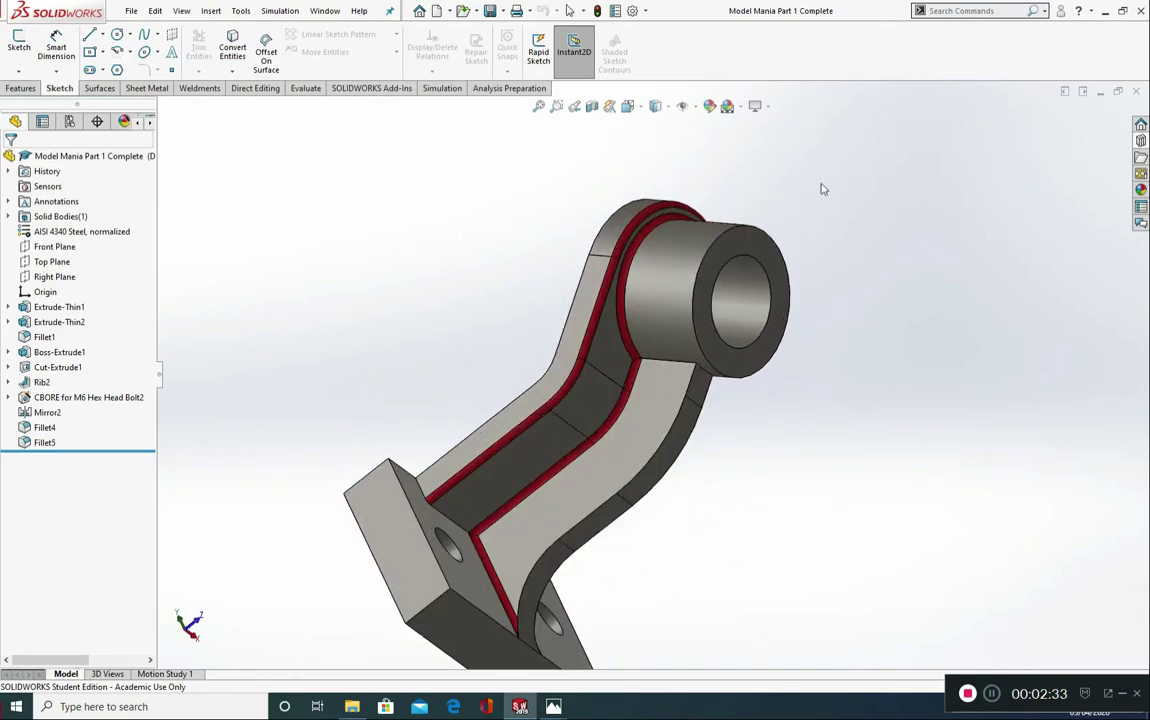
scroll(650, 440, up, 3)
middle_drag(655, 449, 675, 527)
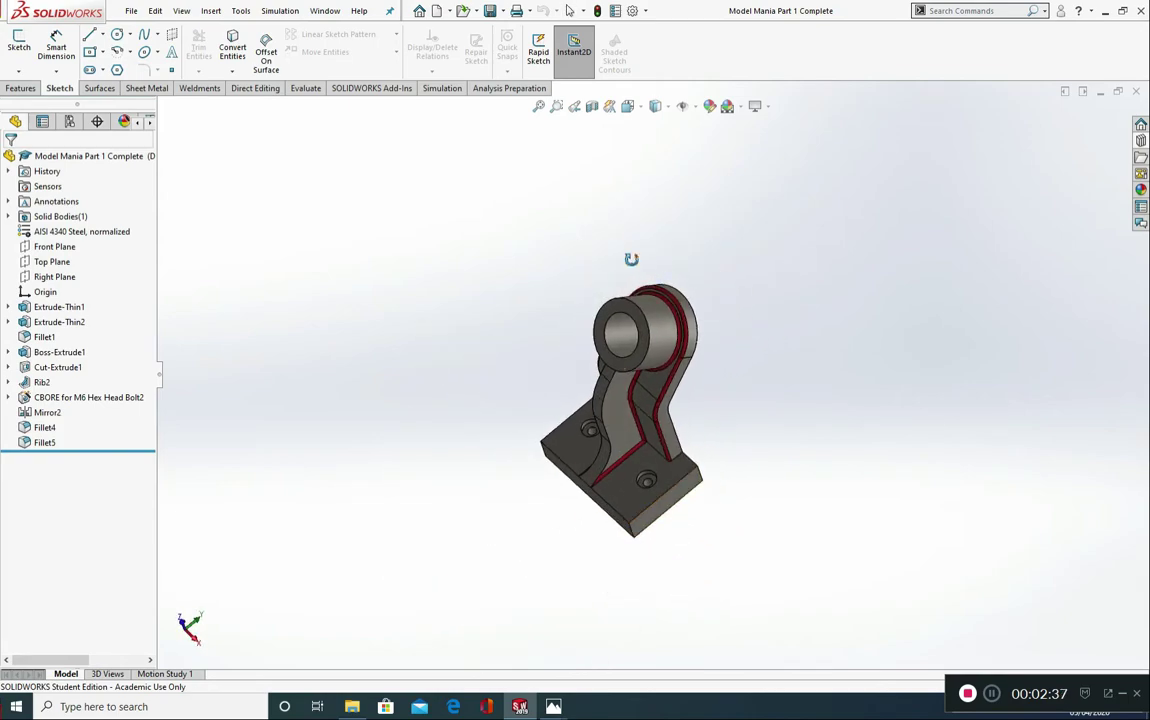
middle_drag(631, 257, 534, 267)
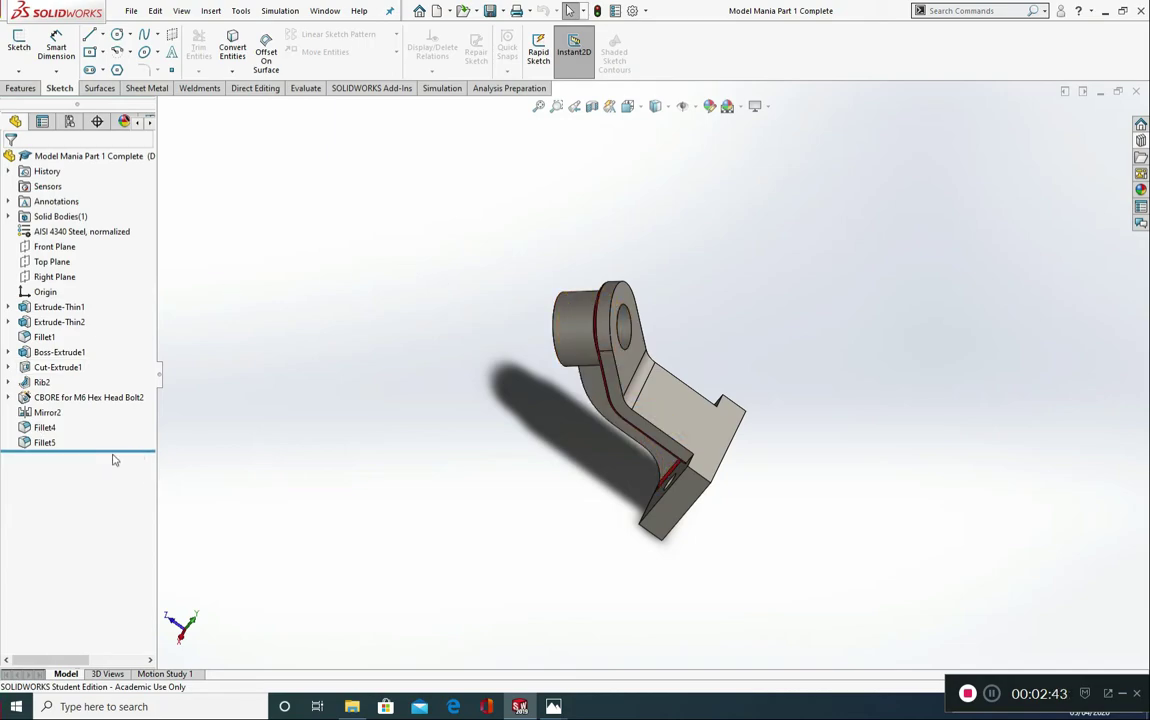
Roll the model back before Fillet5 and before Fillet4 to inspect the filleted edges, and restore it to the end of the history
drag(116, 450, 122, 436)
middle_drag(193, 462, 484, 460)
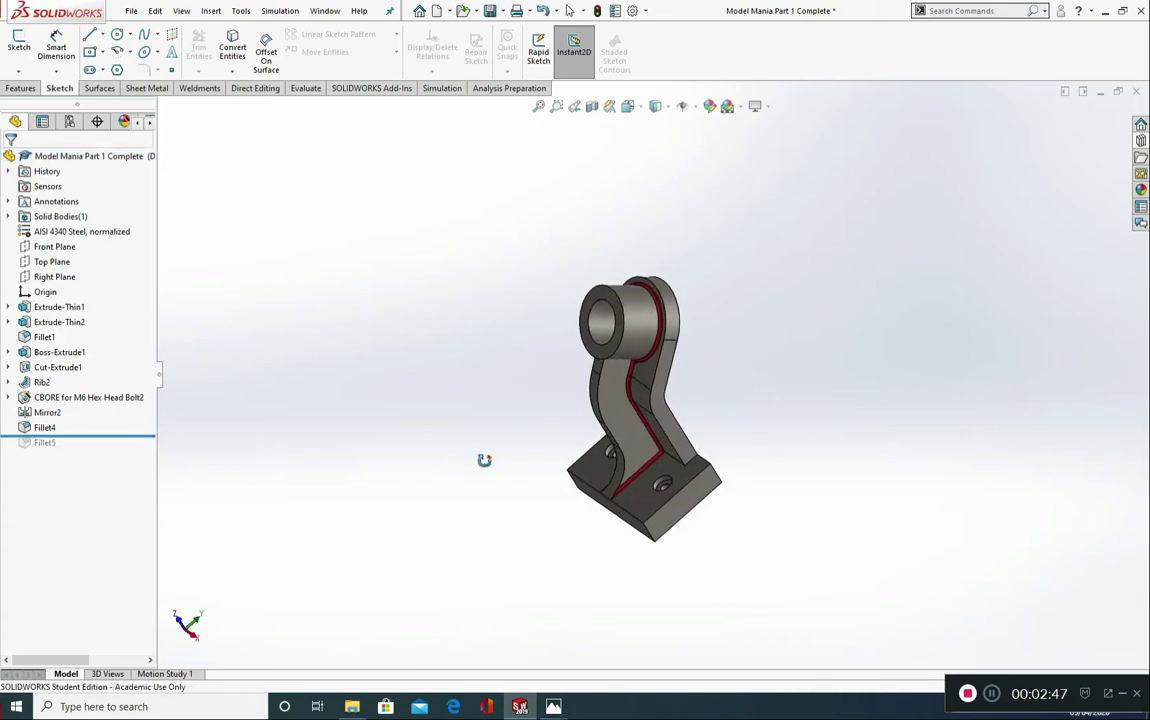
drag(113, 434, 116, 420)
middle_drag(281, 417, 411, 519)
scroll(411, 519, up, 1)
drag(113, 422, 116, 451)
middle_drag(485, 362, 395, 424)
Roll the model back to just after Extrude-Thin2 and open that feature's Sketch2 for editing, viewed normal to the sketch
drag(108, 450, 110, 337)
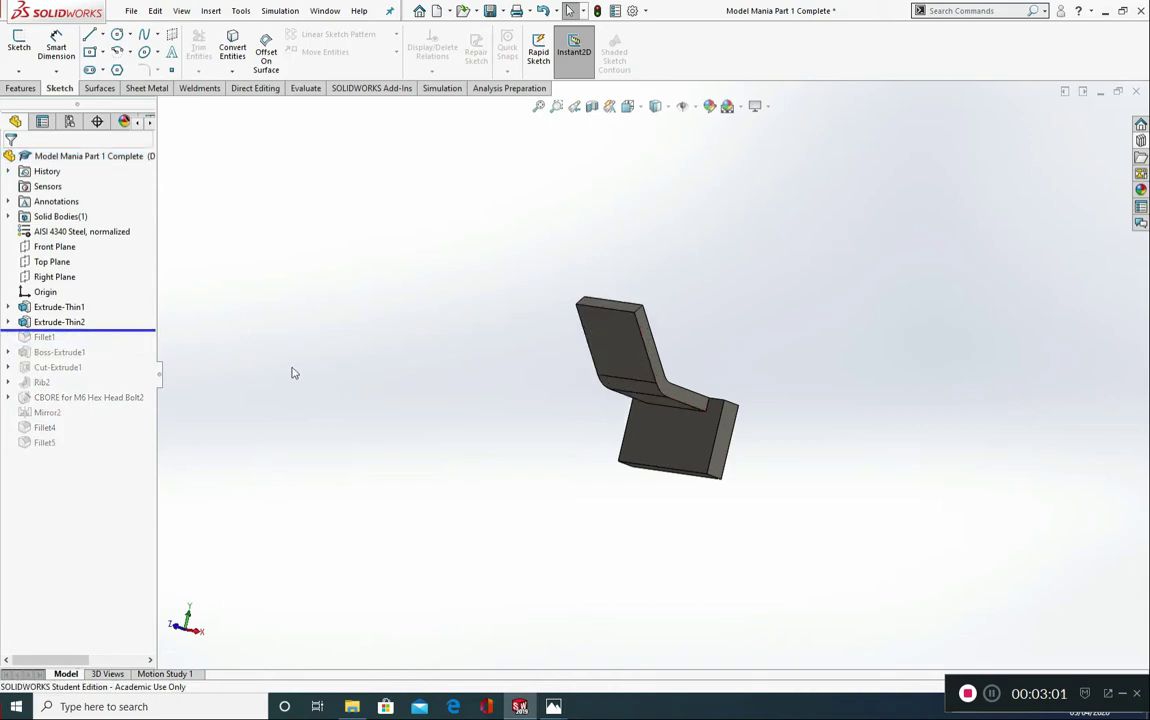
middle_drag(290, 373, 347, 380)
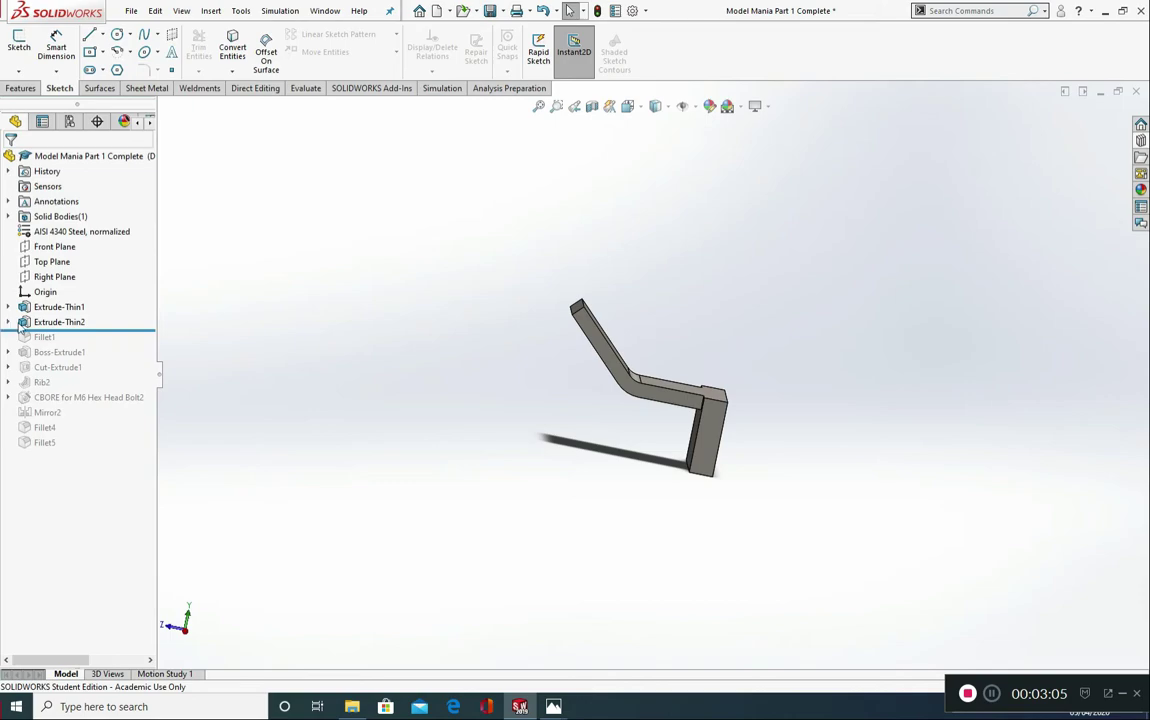
click(58, 322)
click(85, 304)
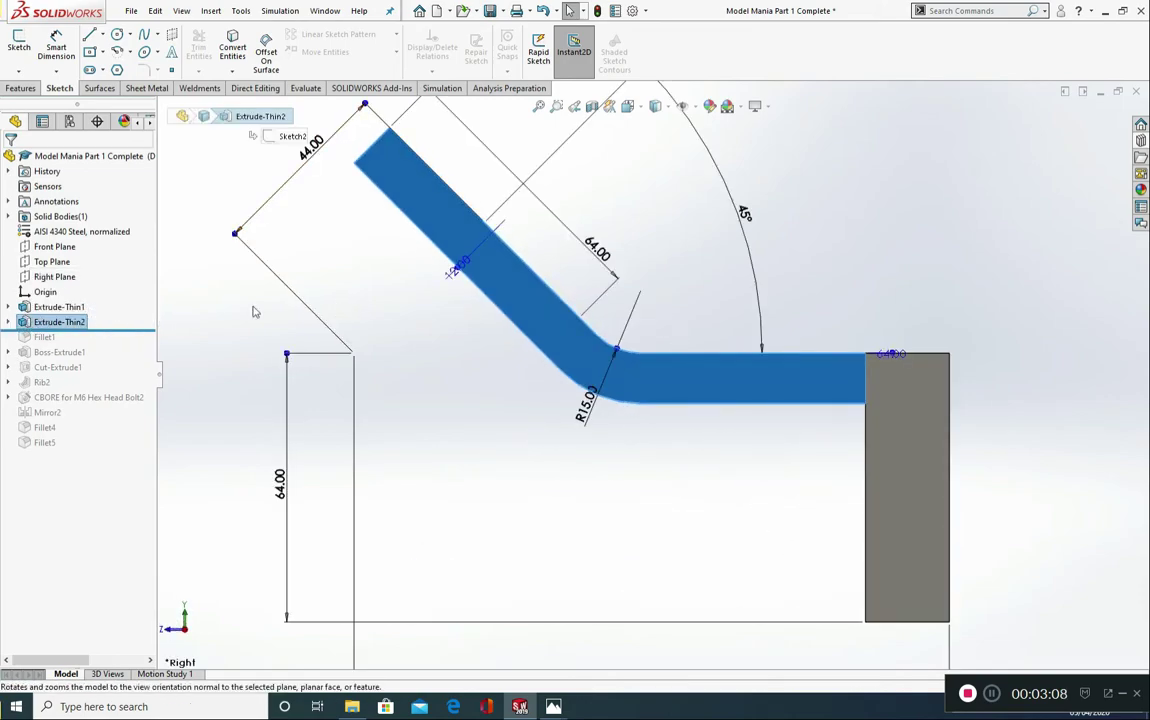
click(8, 322)
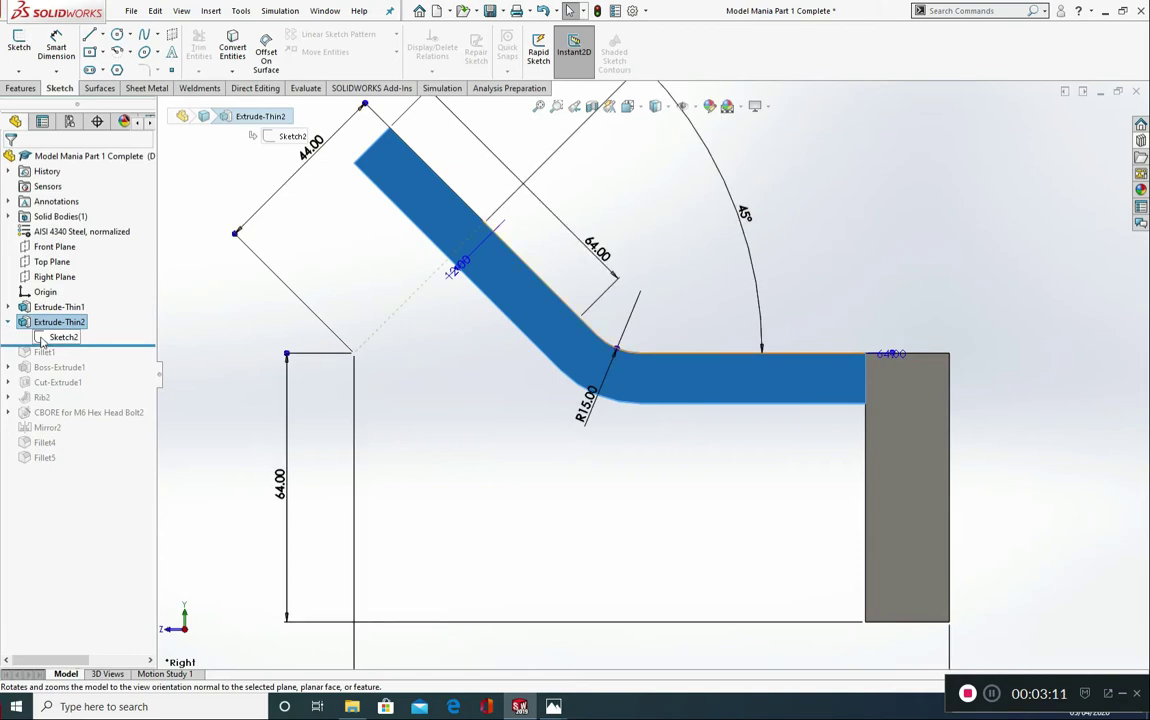
click(42, 340)
click(48, 292)
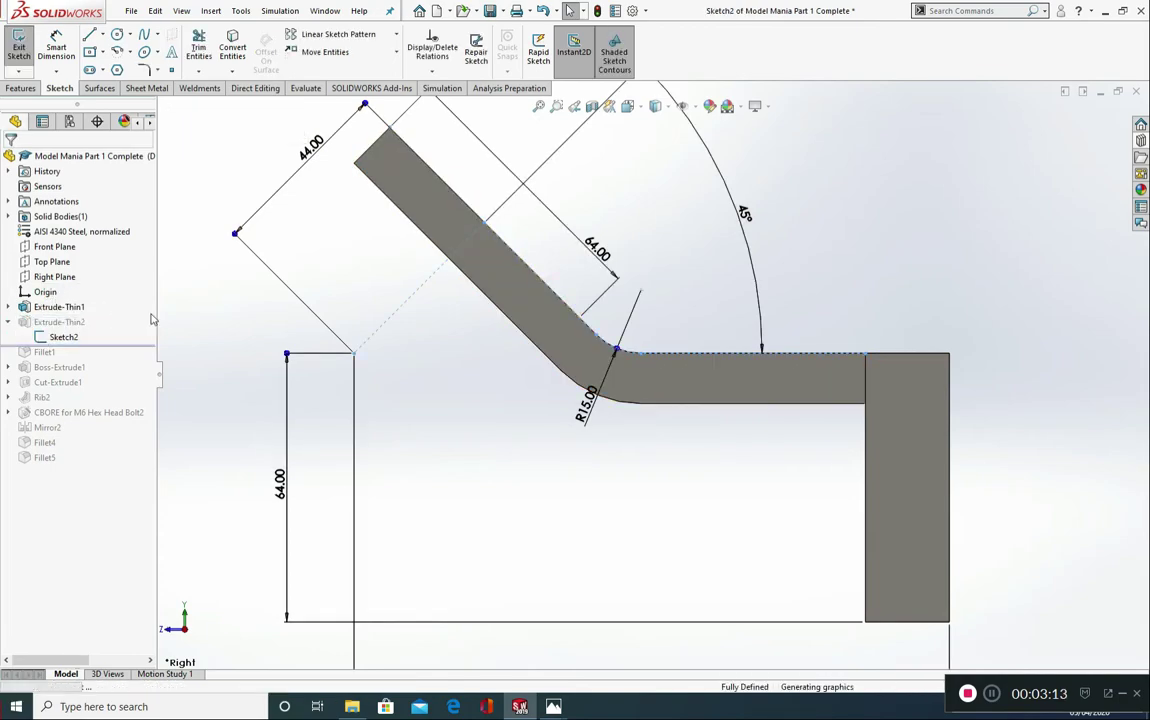
Set the arm angle to 55° and, per the Phase 2 drawing, the construction line's lower-end height to 45 mm, and exit the sketch
click(745, 215)
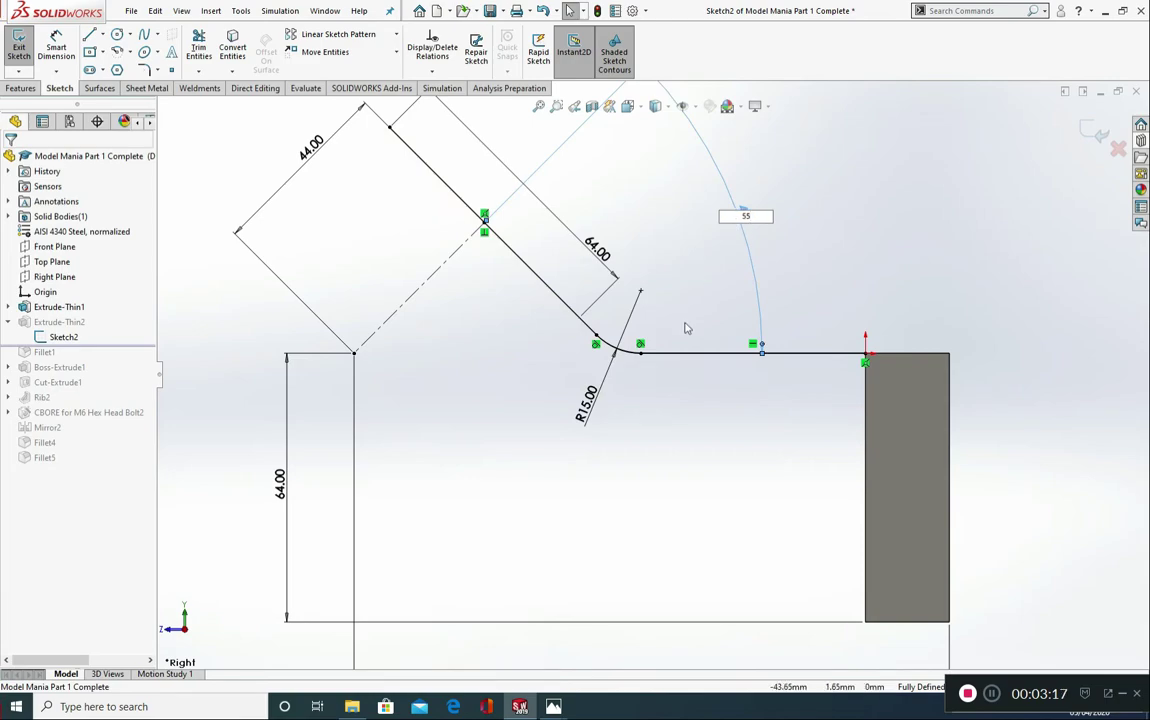
key(Return)
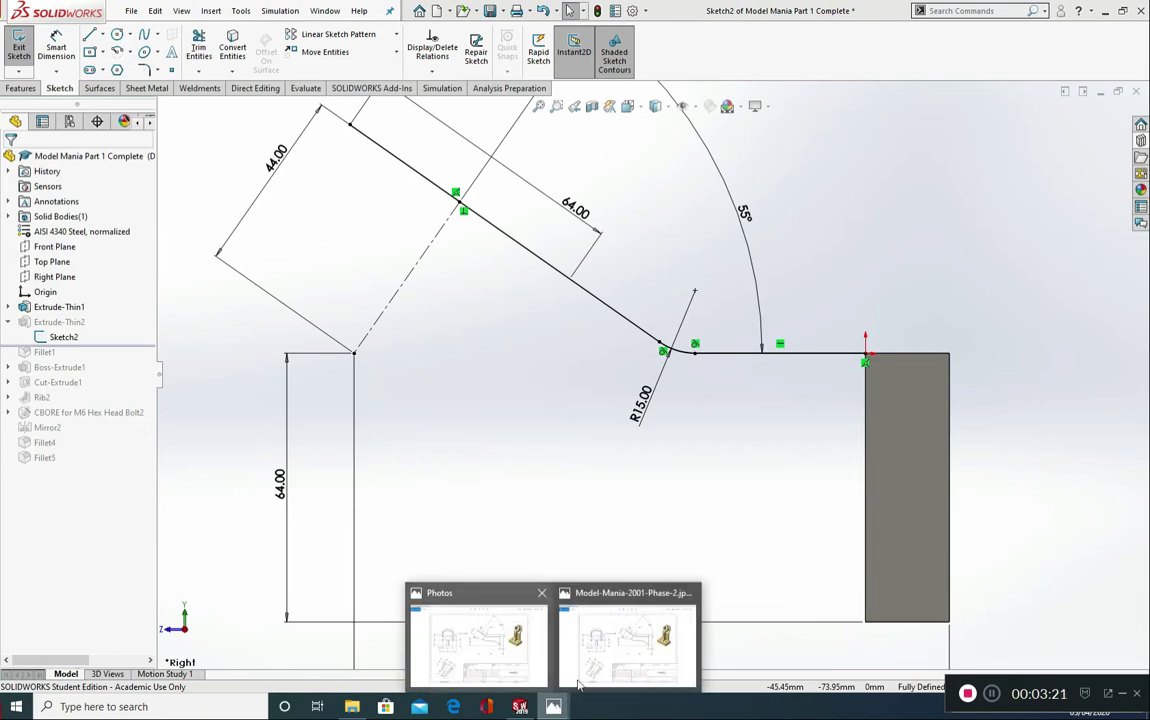
click(560, 610)
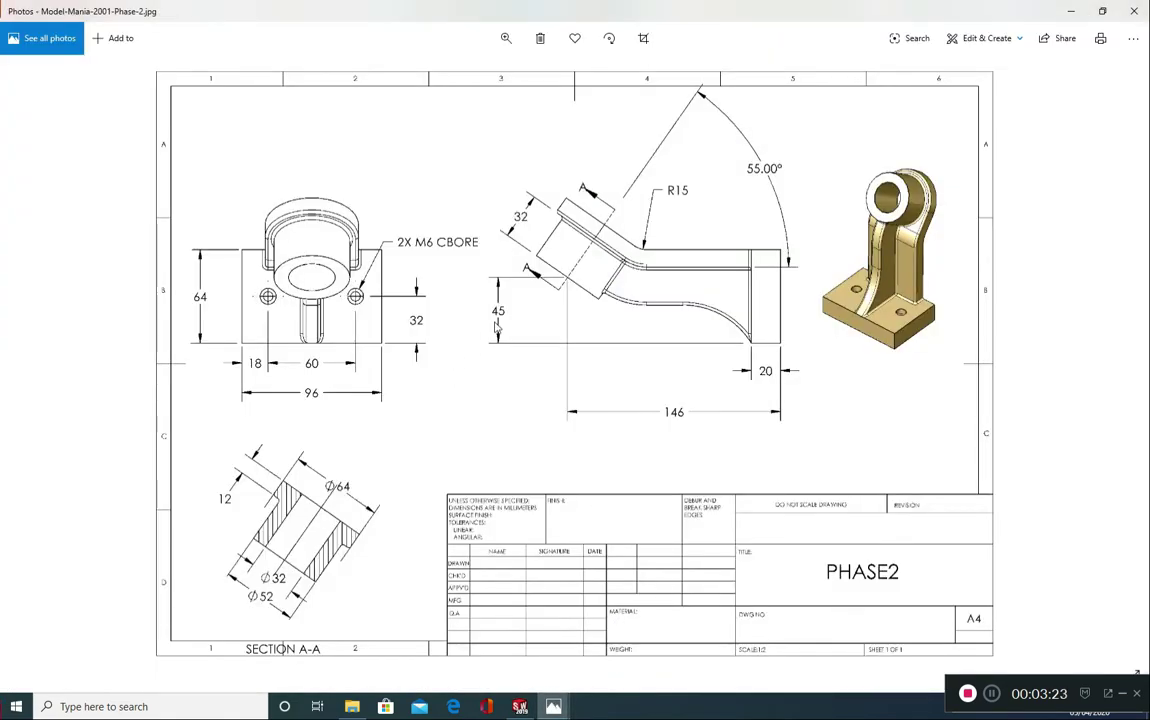
click(520, 707)
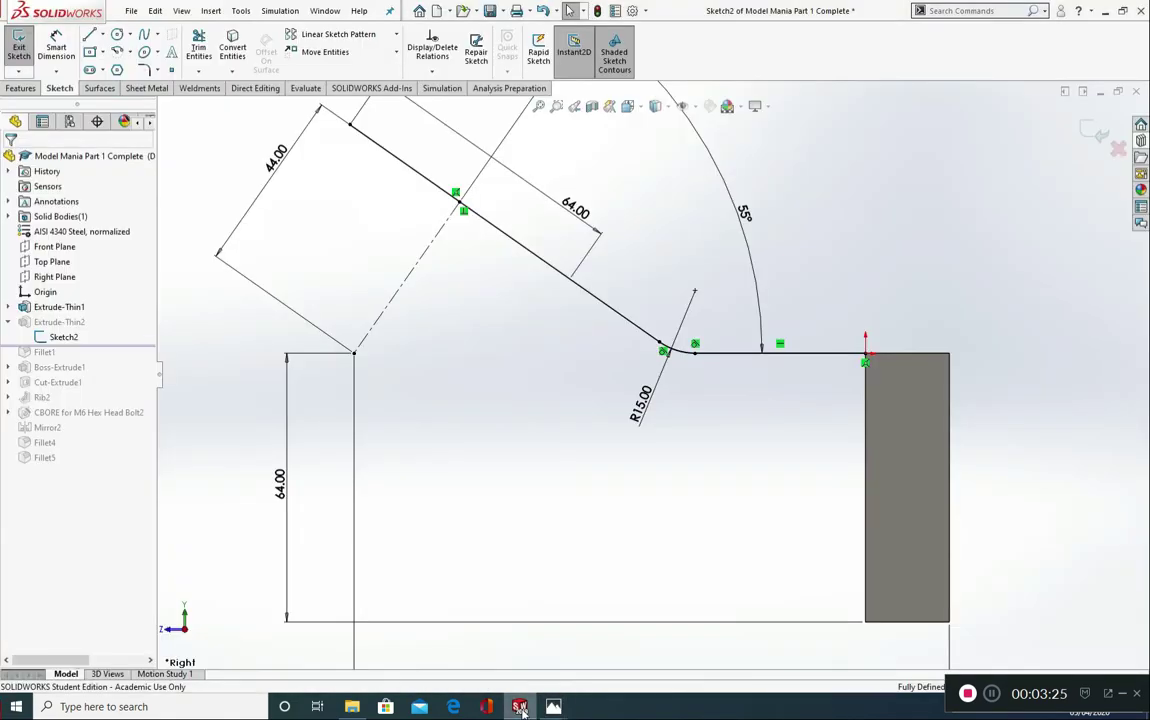
click(282, 502)
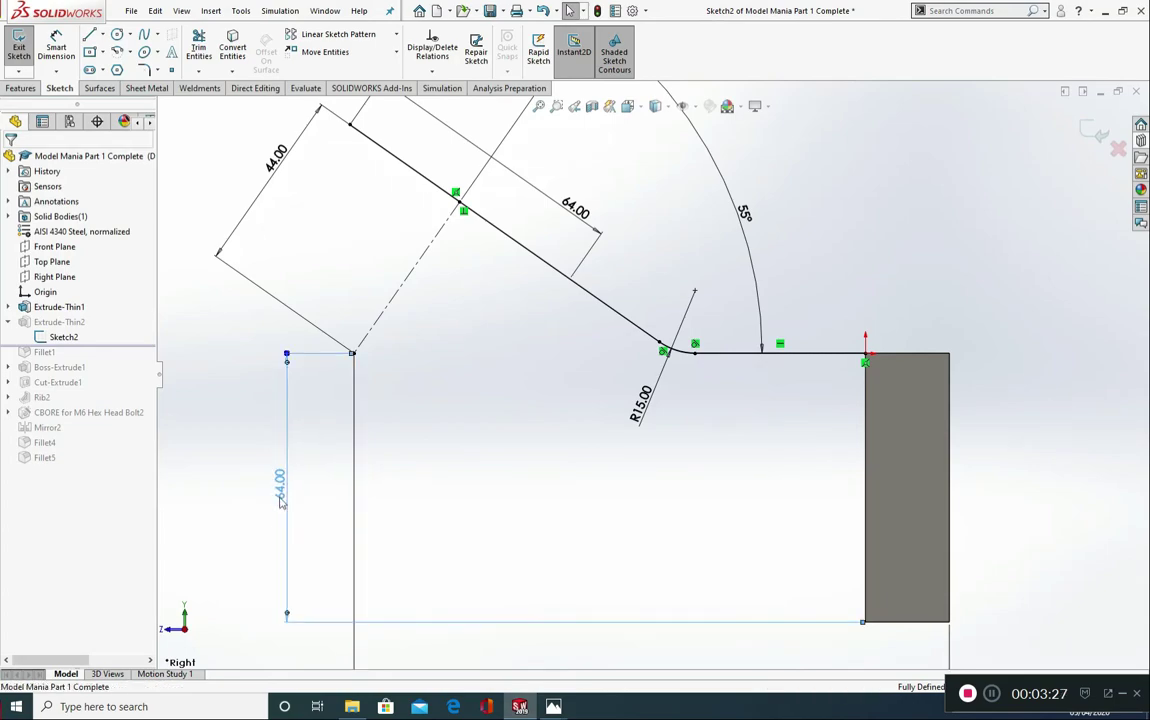
double_click(282, 502)
text(45)
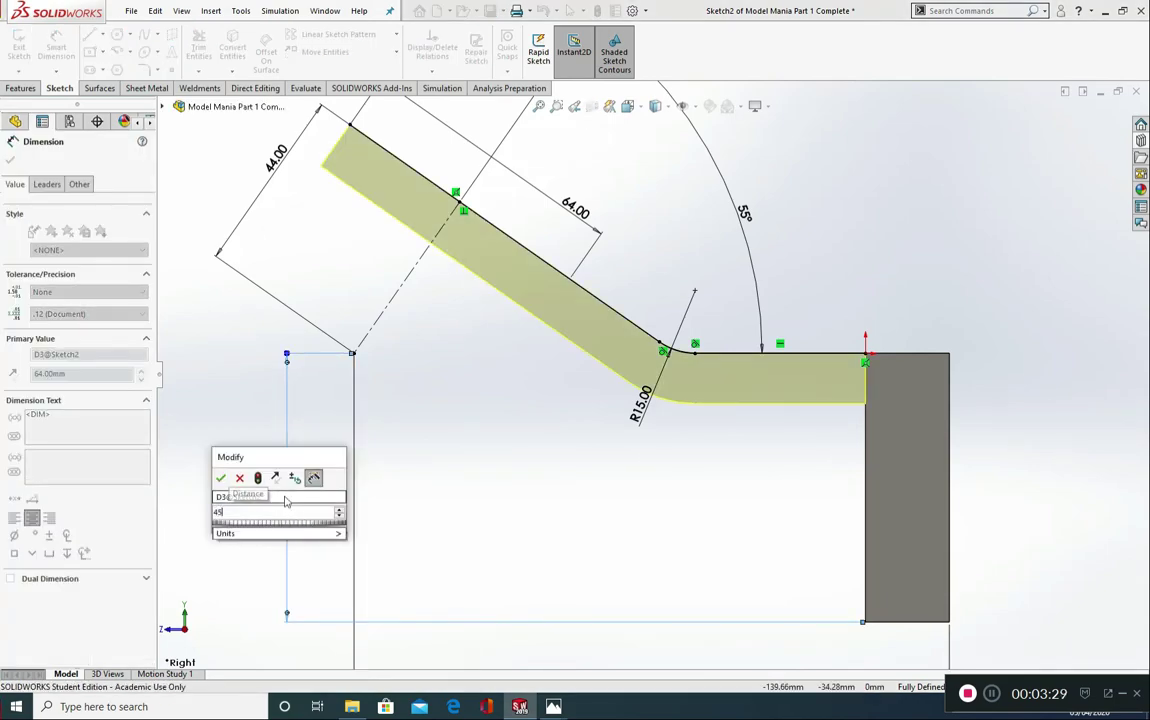
click(221, 479)
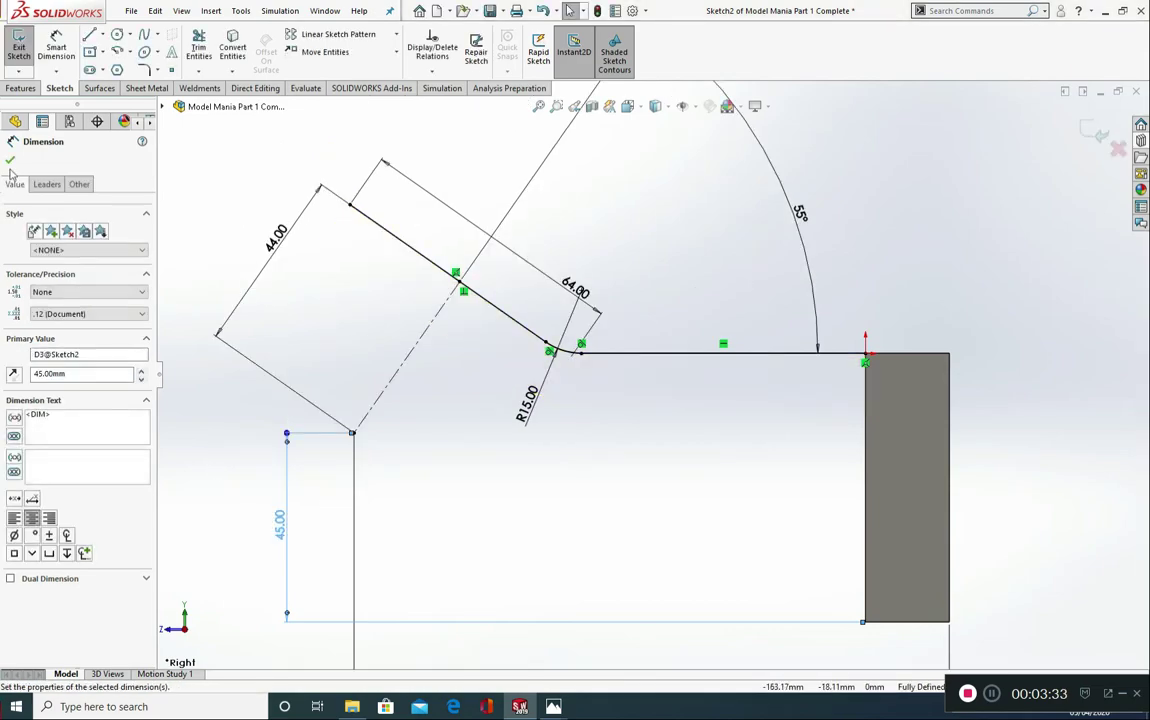
click(1095, 133)
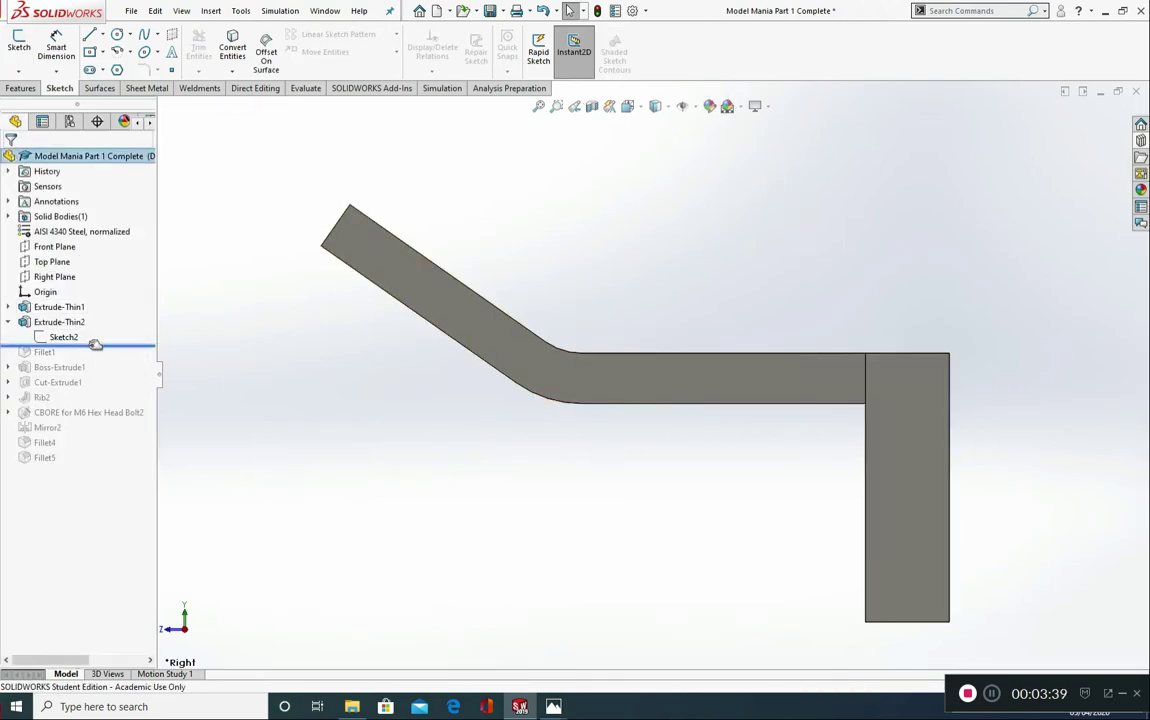
Roll the model forward past Fillet1 and on to just after Rib2, checking the rebuilt arm, boss and rib
drag(96, 347, 60, 360)
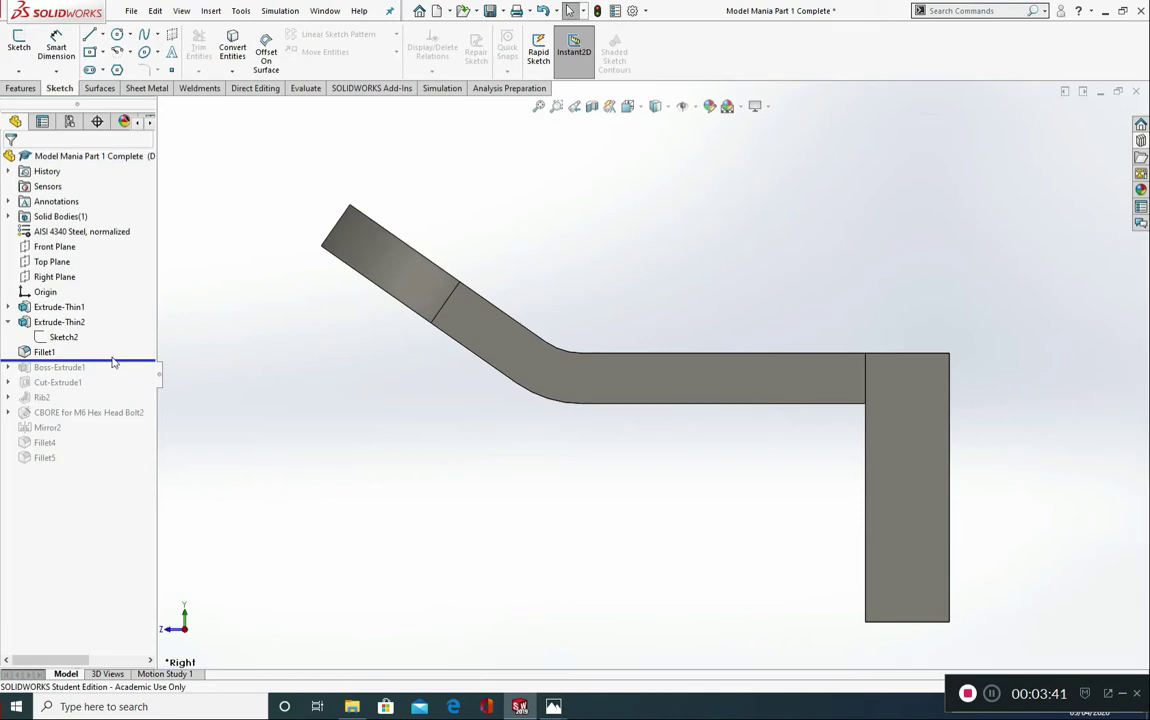
middle_drag(252, 362, 318, 296)
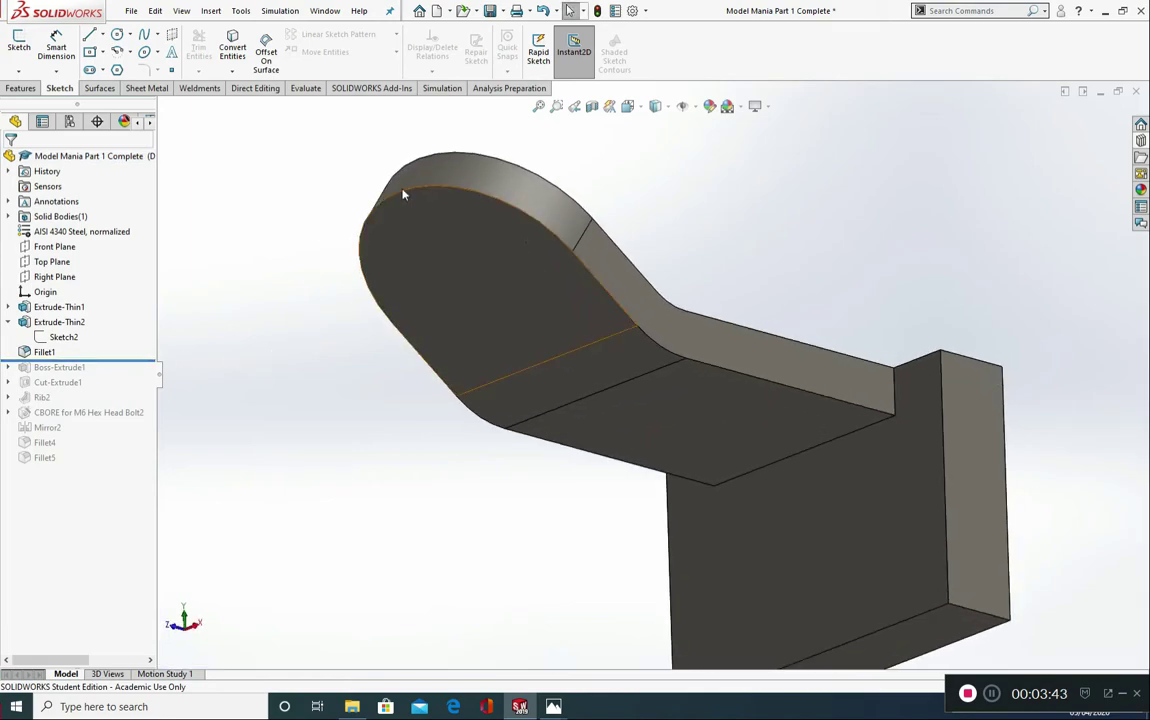
drag(120, 361, 114, 404)
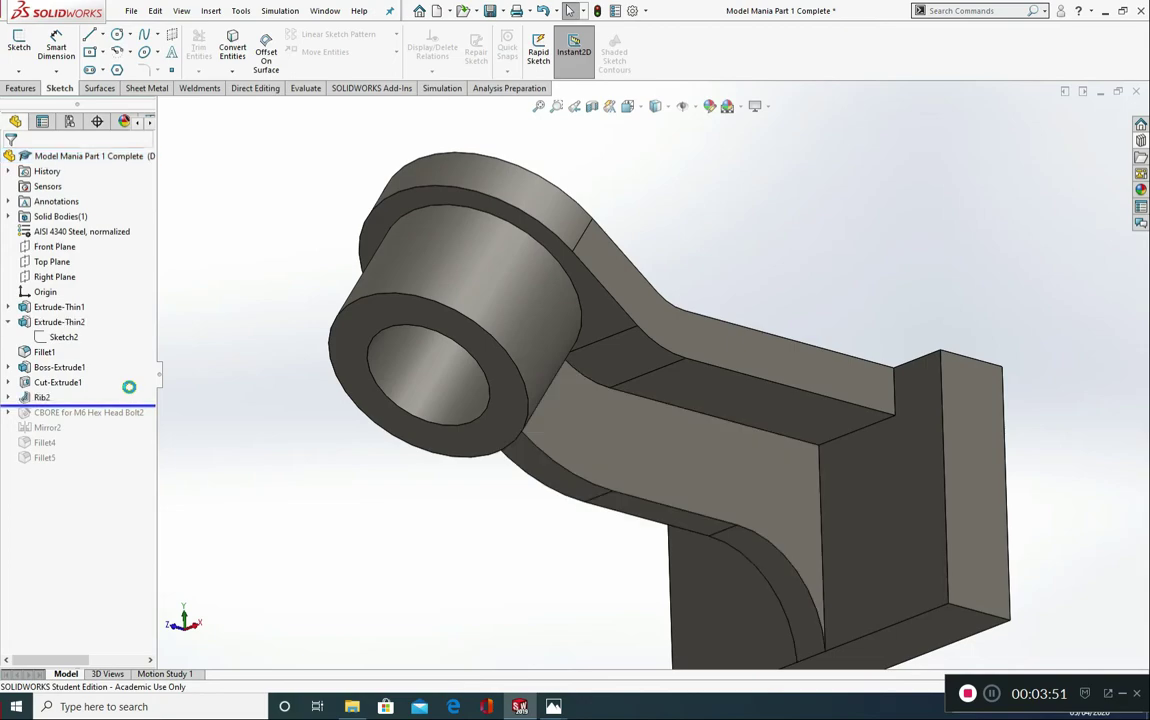
middle_drag(363, 444, 244, 379)
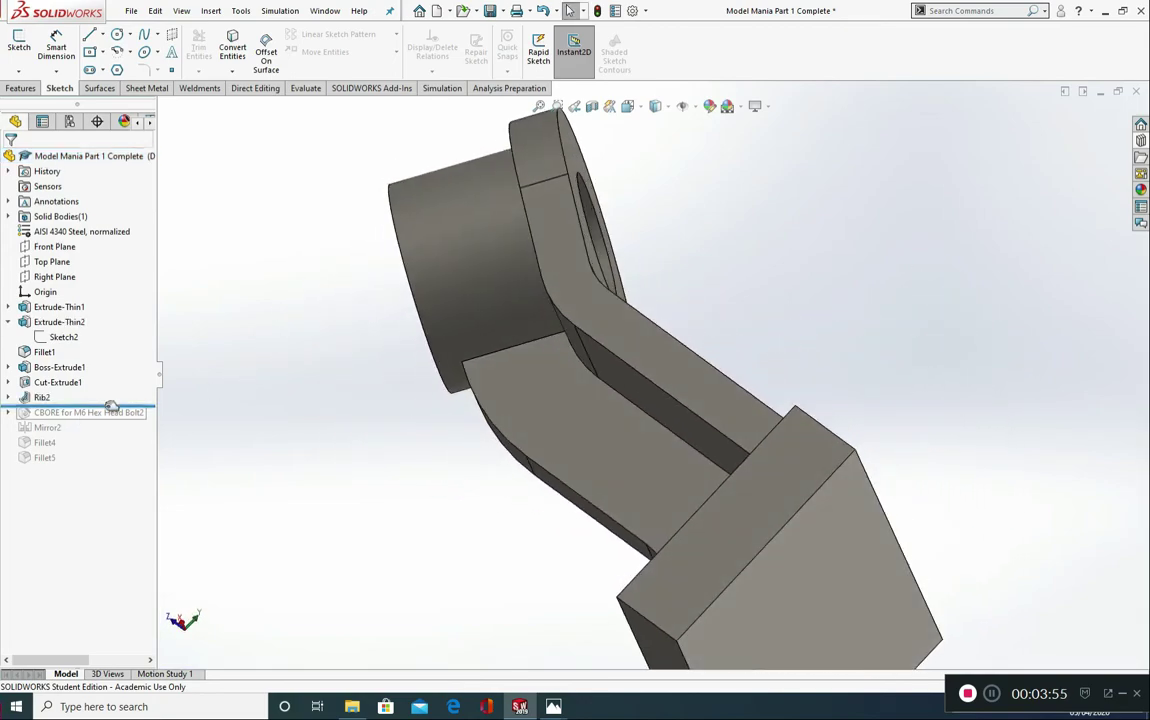
Roll the model forward past the M6 counterbore hole and Mirror2, checking both holes in the base plate
drag(113, 407, 114, 421)
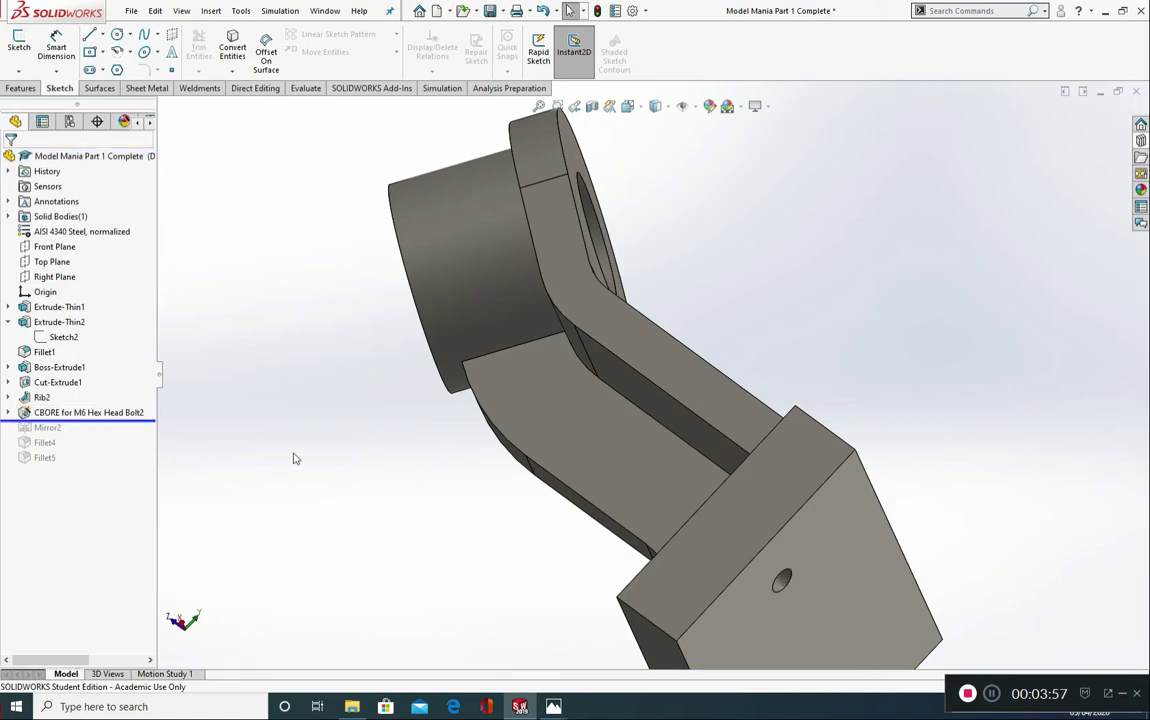
middle_drag(295, 457, 444, 490)
scroll(444, 490, up, 2)
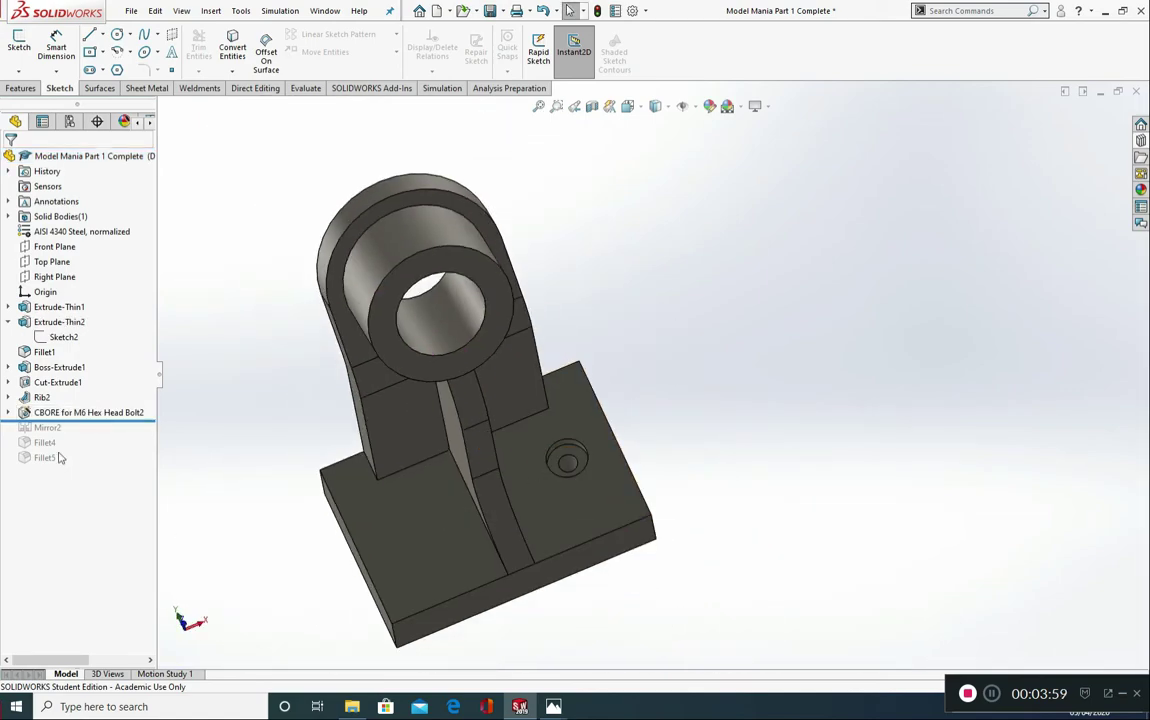
drag(92, 420, 92, 435)
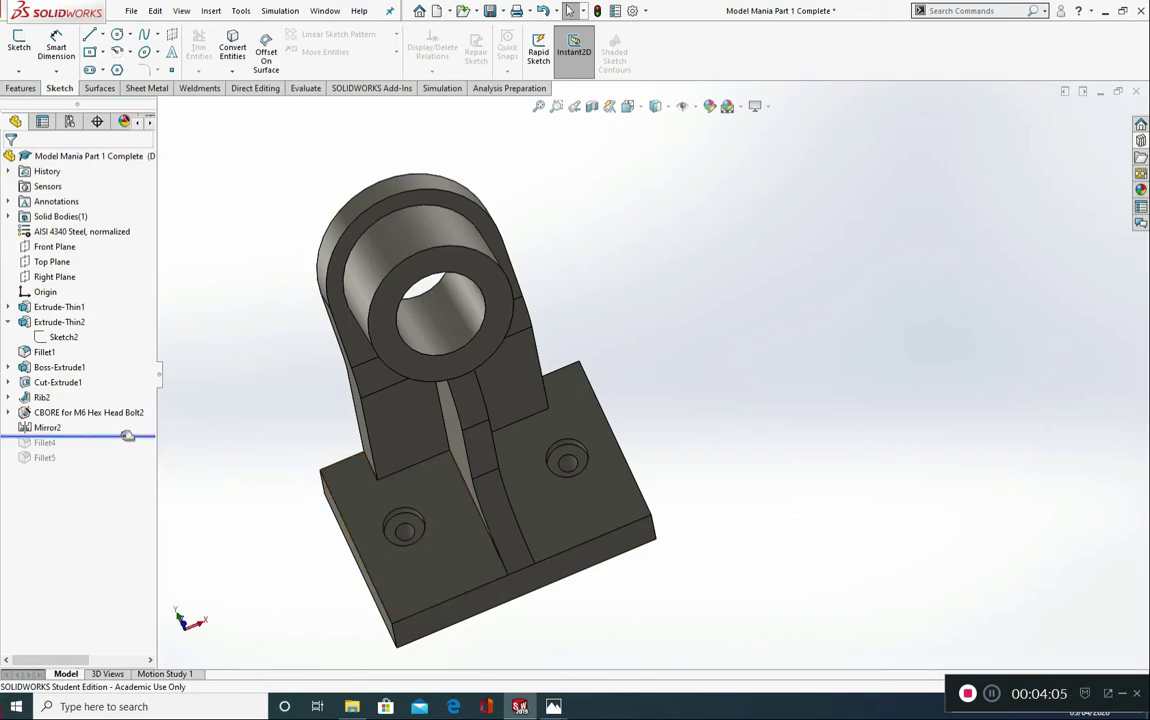
Roll the model forward past Fillet4 and Fillet5 to the end of the history and inspect the filleted edges
drag(128, 435, 123, 449)
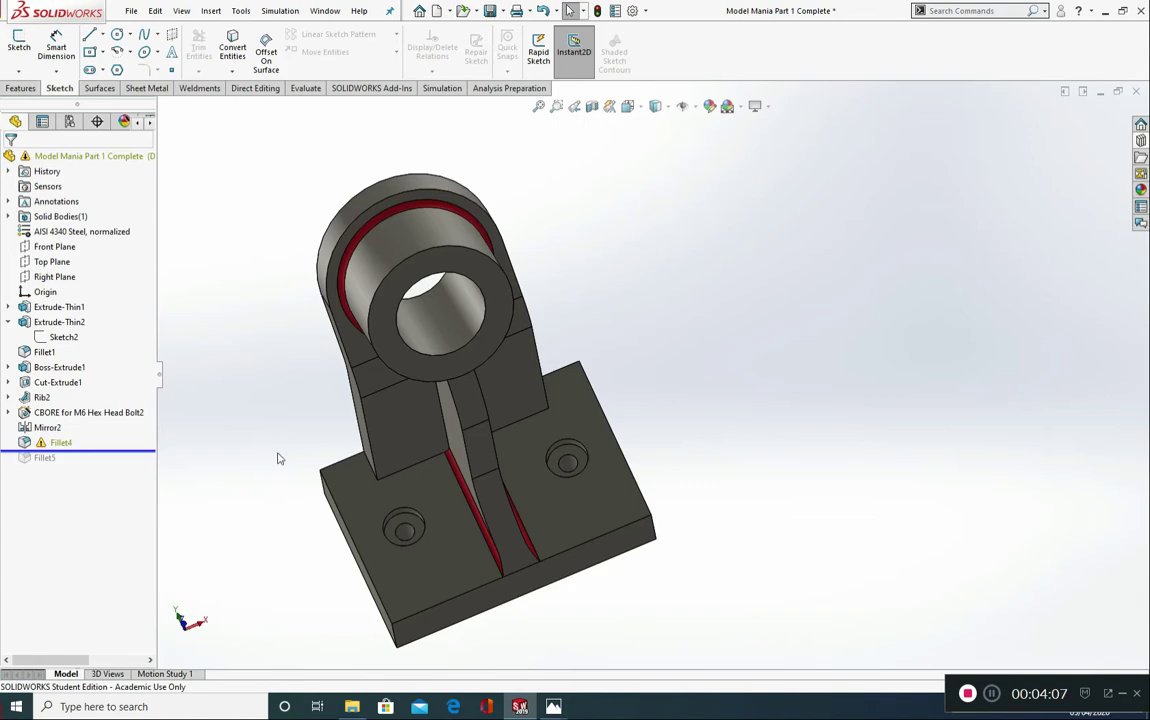
middle_drag(279, 458, 222, 392)
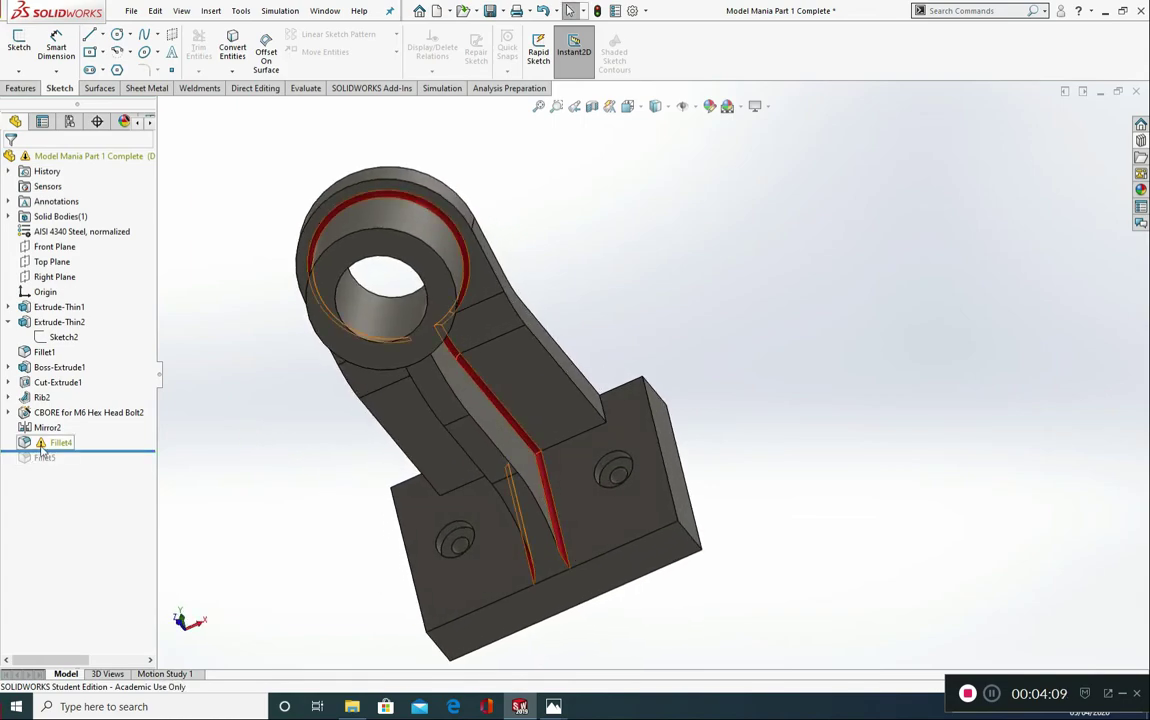
drag(110, 452, 110, 464)
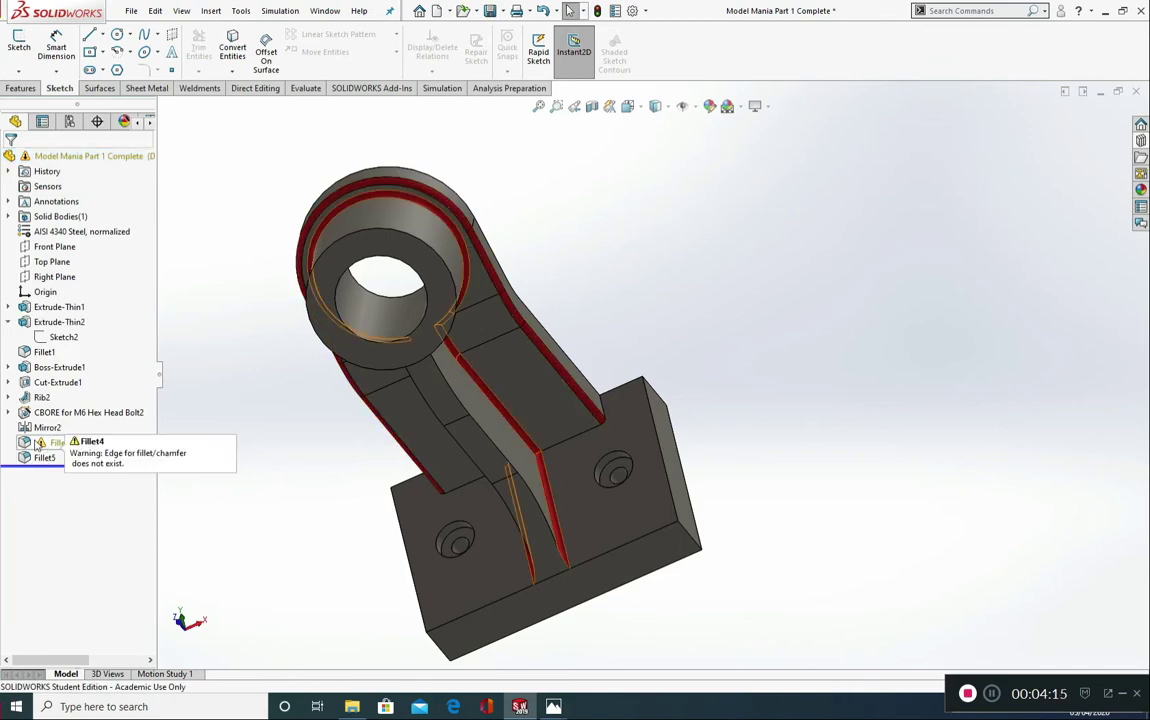
mouse_move(292, 381)
middle_down()
mouse_move(349, 390)
mouse_move(304, 378)
middle_up()
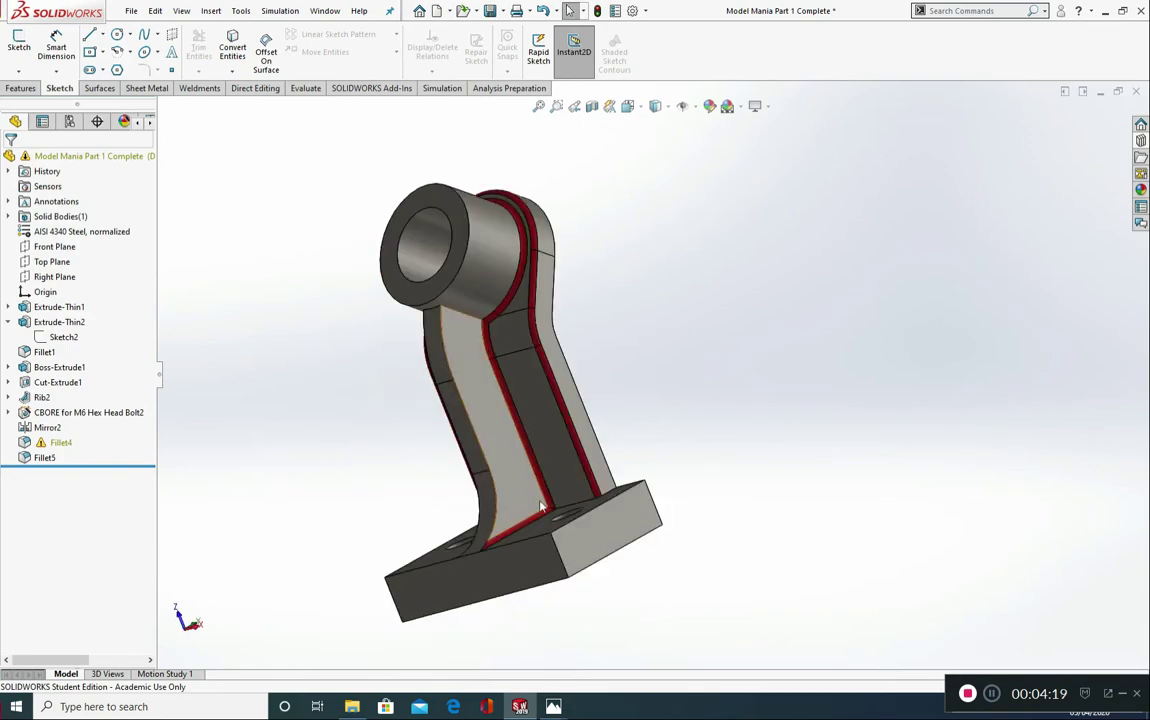
middle_drag(499, 240, 465, 375)
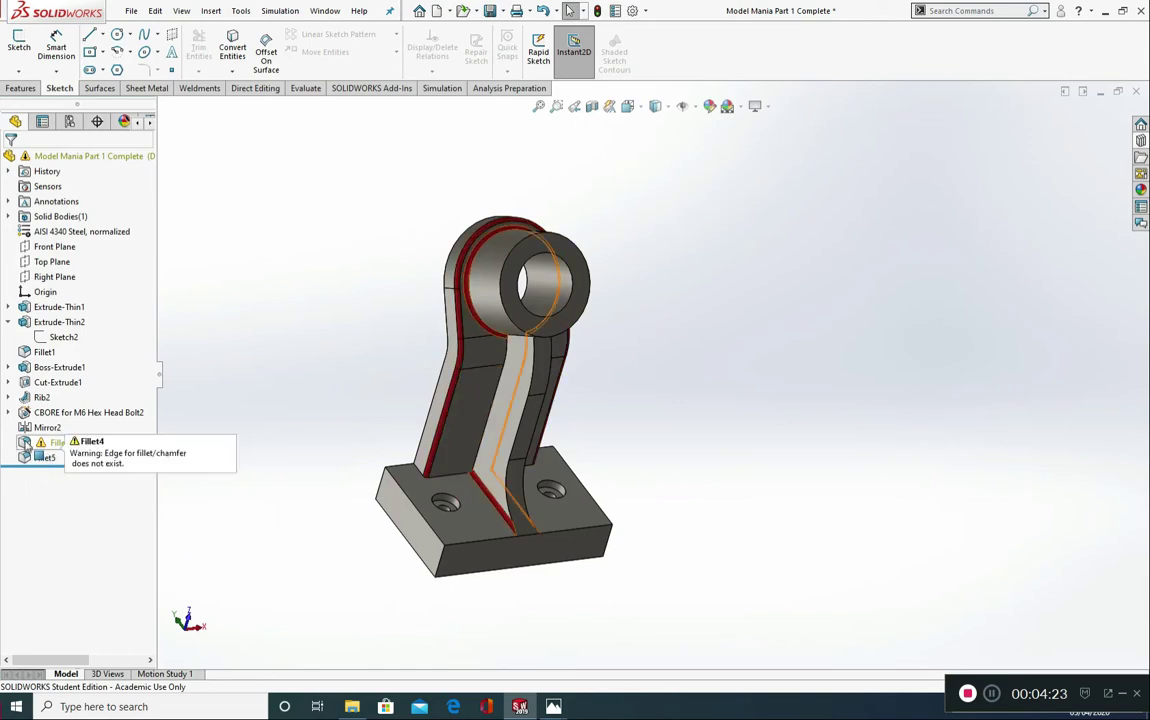
Open Fillet4 for editing and delete the missing edge reference from its items to fillet
click(55, 442)
click(37, 401)
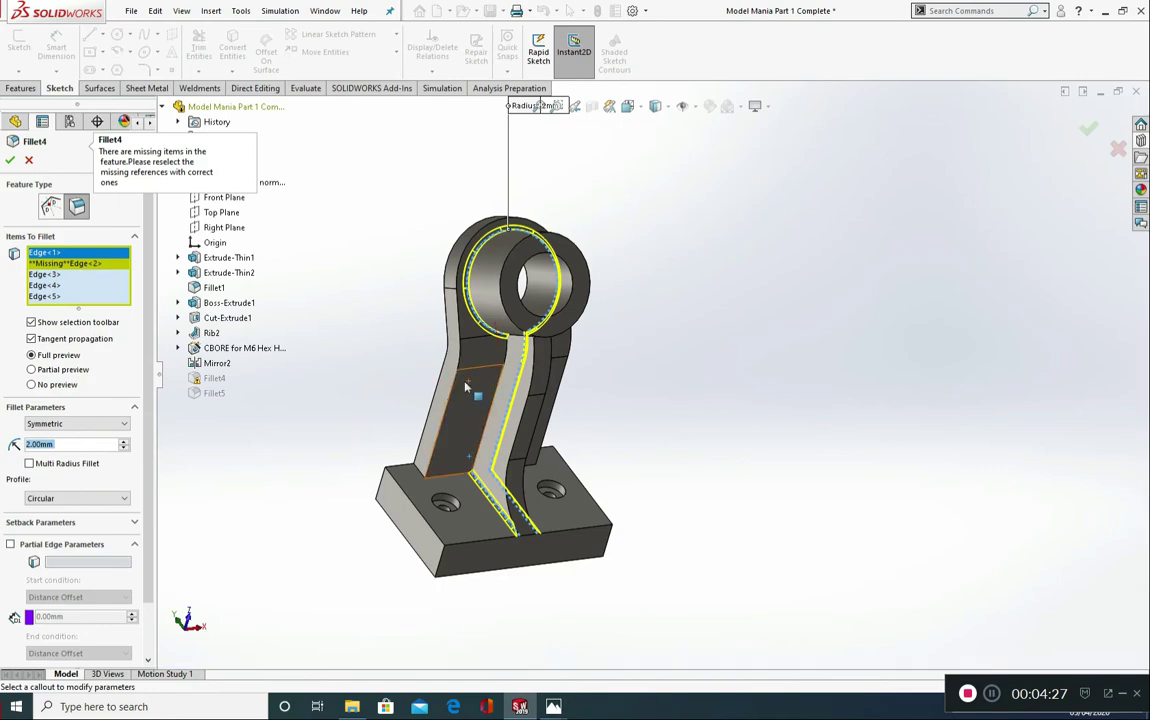
middle_drag(465, 395, 361, 428)
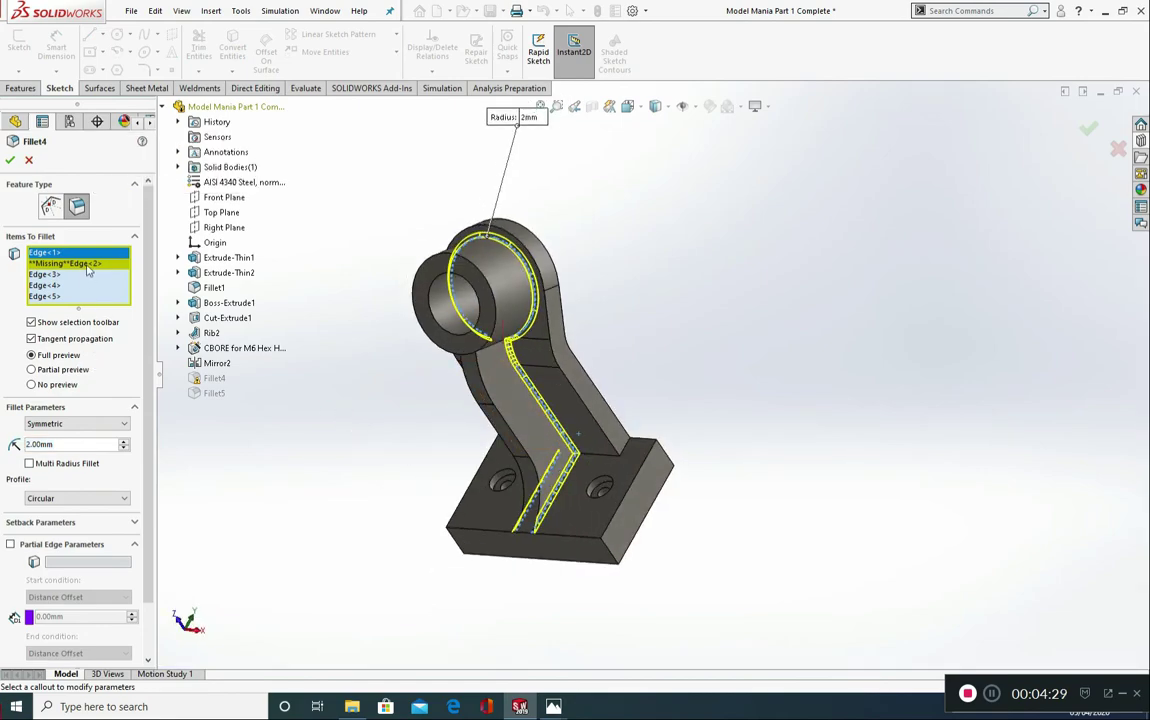
right_click(75, 263)
click(118, 290)
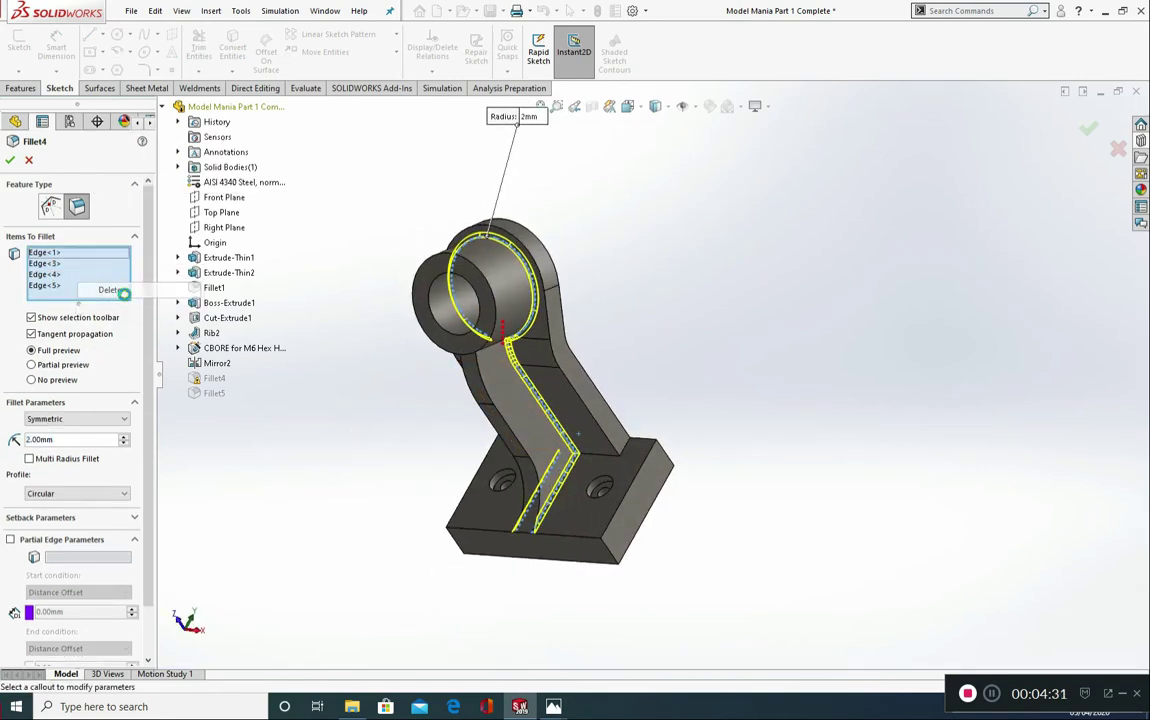
Add the unfilleted long edge where the rib's side meets the arm to Fillet4, and accept the feature
middle_drag(328, 411, 468, 440)
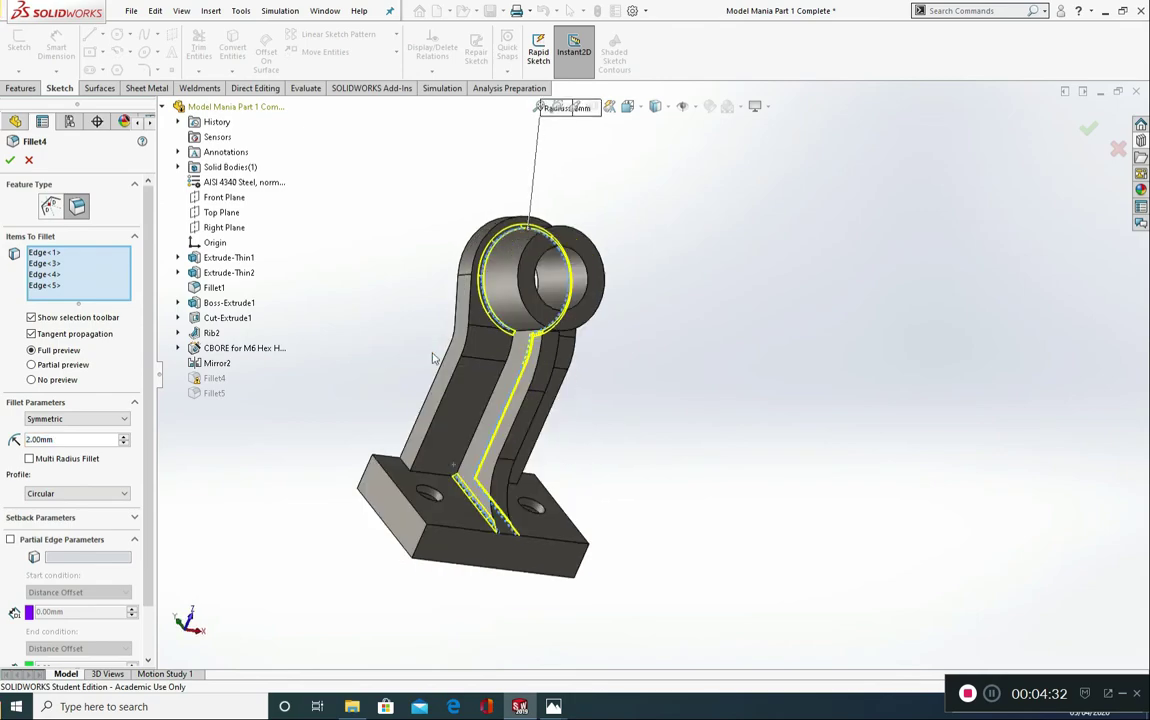
click(468, 455)
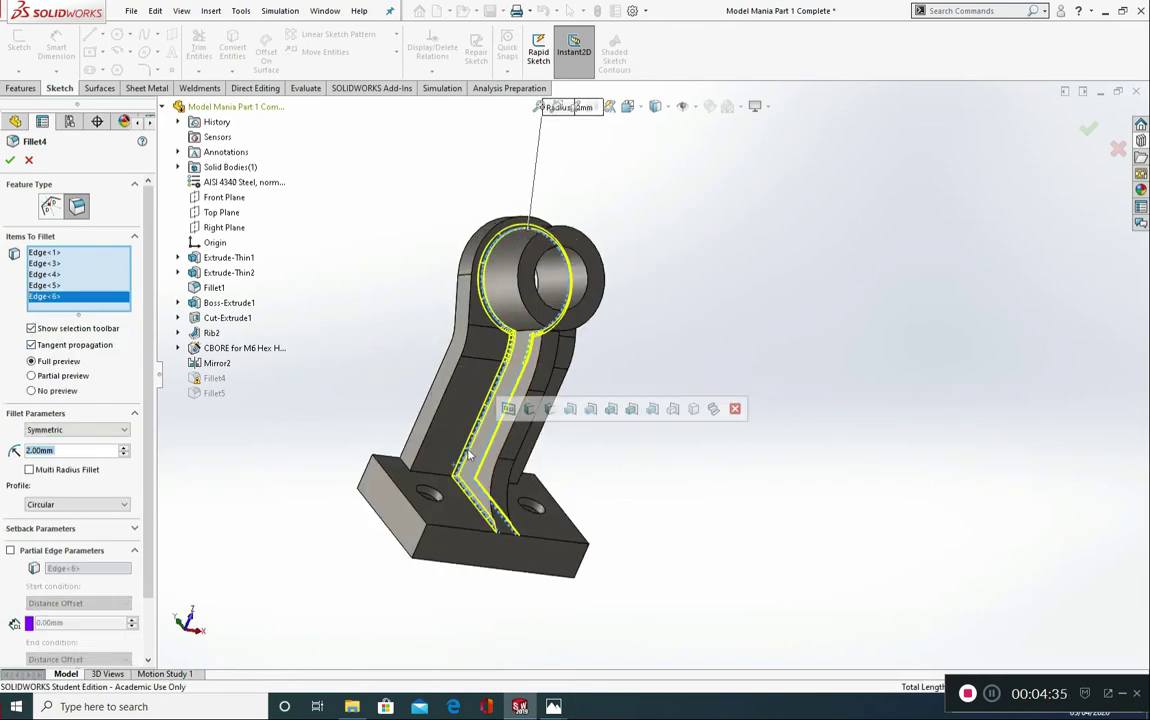
middle_drag(208, 596, 182, 558)
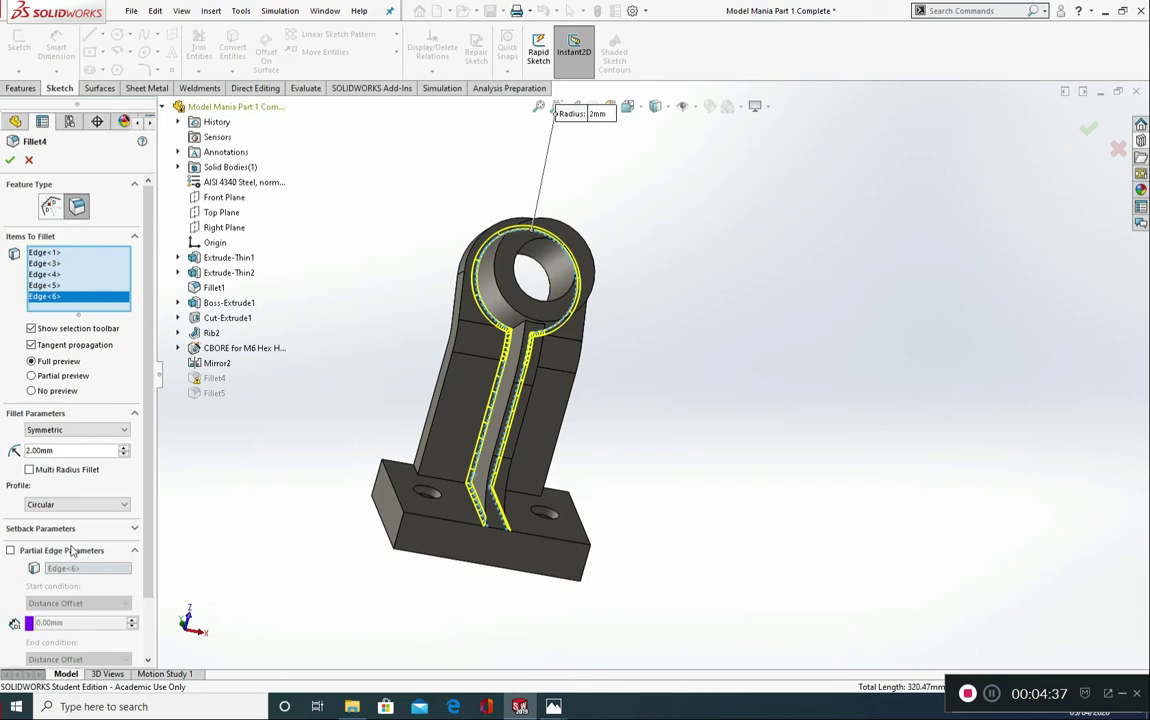
middle_drag(289, 424, 372, 389)
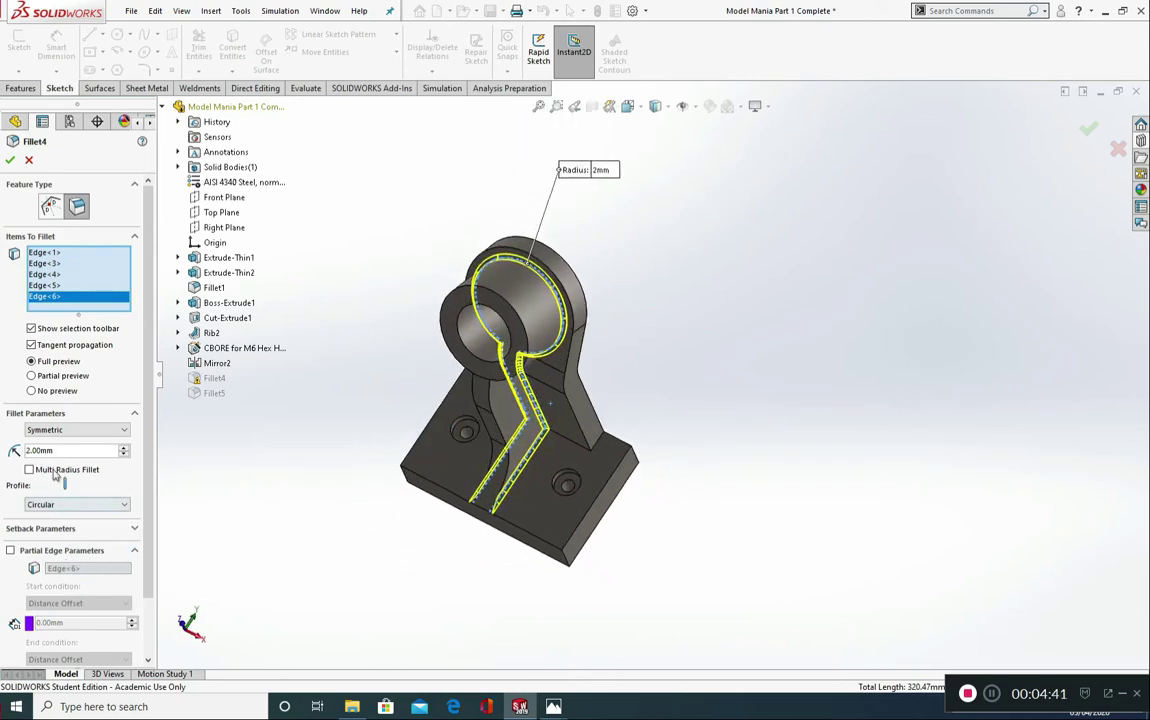
click(10, 160)
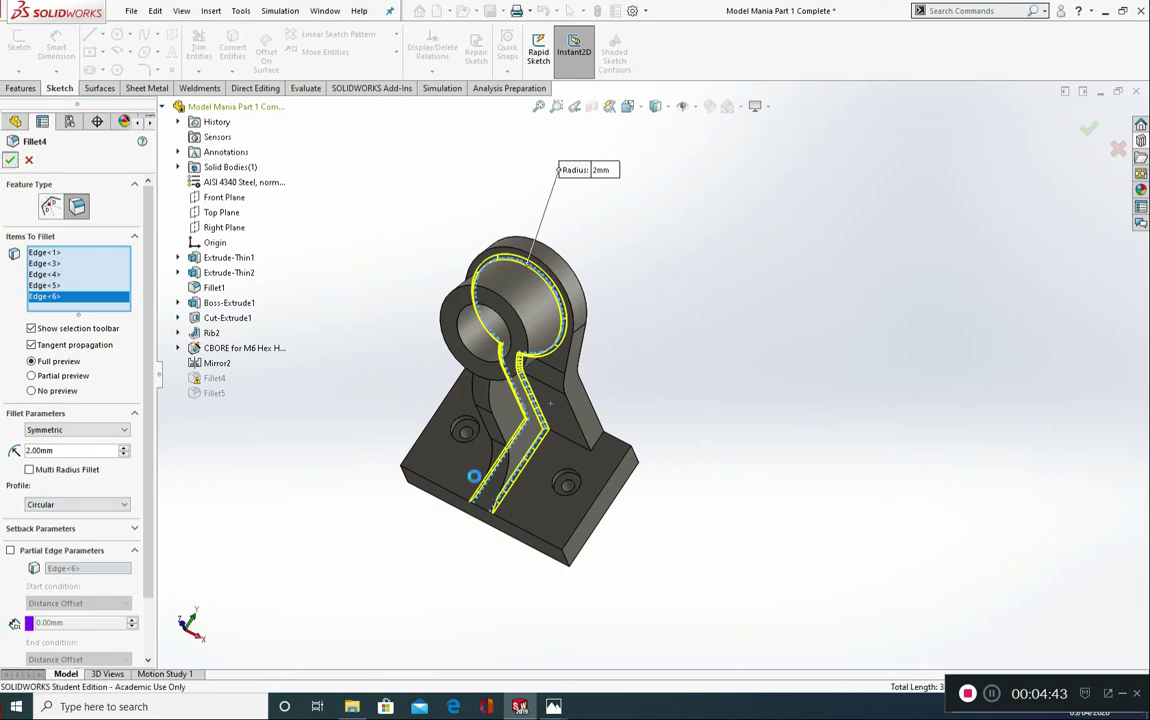
Examine the repaired Fillet4 and highlight Fillet5 to check the fillets around the boss, arm and rib
middle_drag(476, 484, 447, 473)
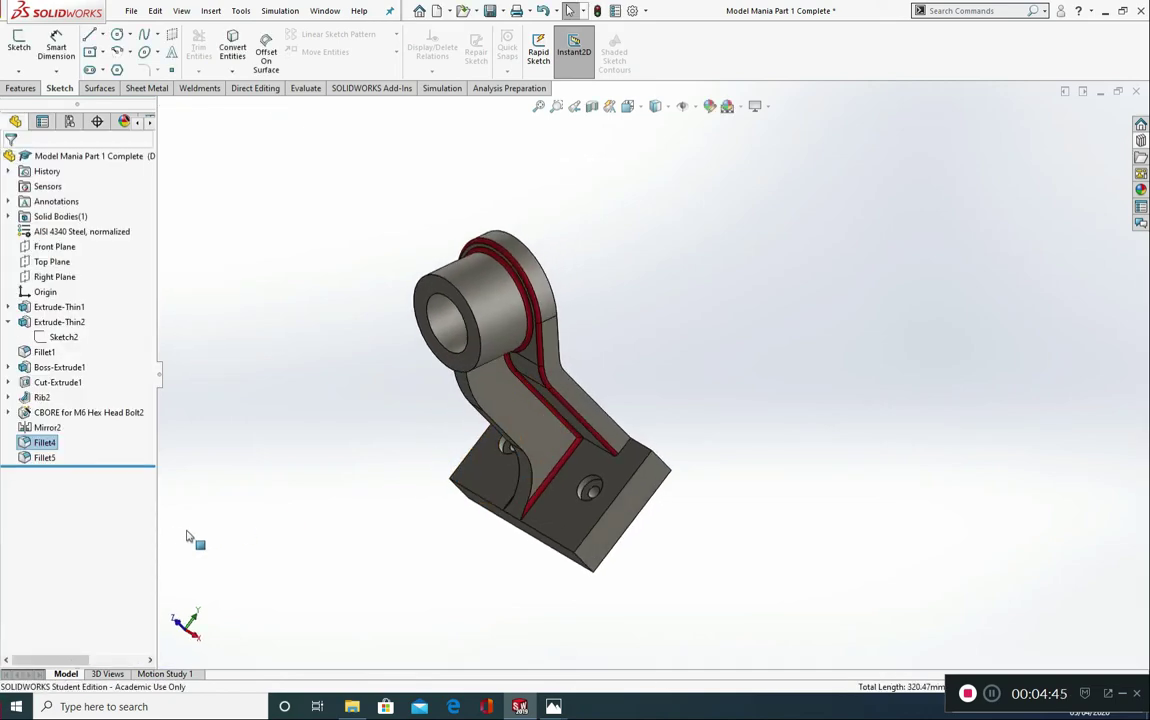
mouse_move(403, 418)
middle_down()
mouse_move(590, 429)
mouse_move(515, 442)
mouse_move(416, 413)
middle_up()
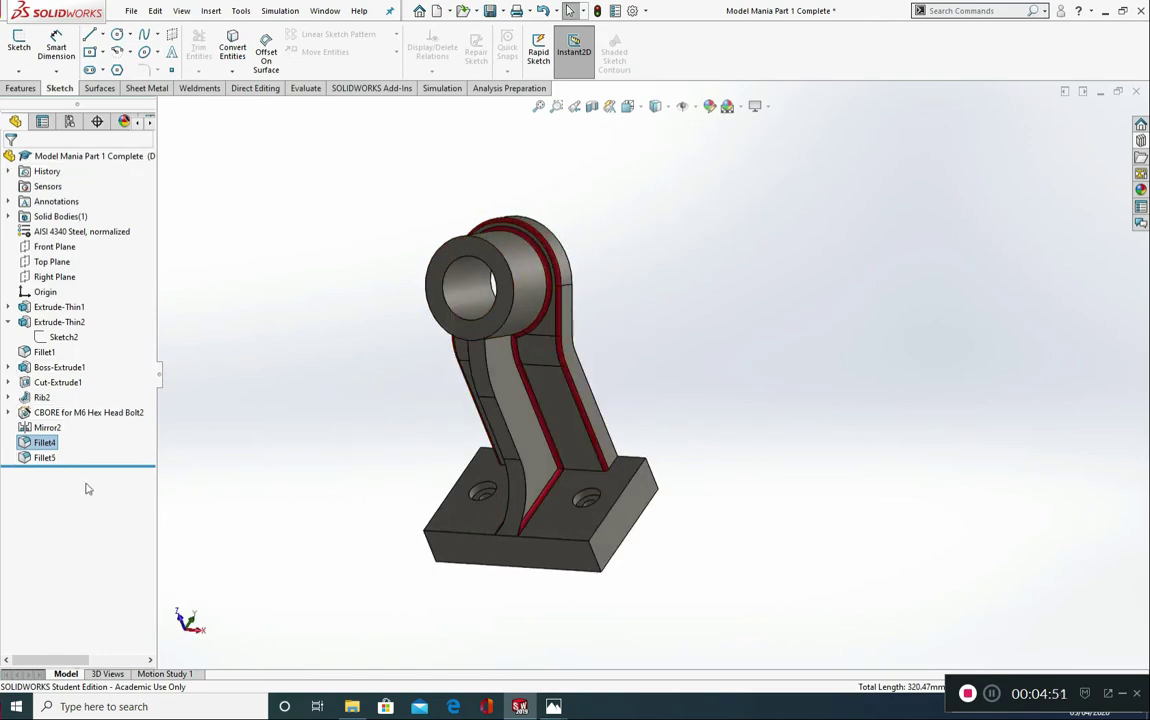
click(43, 458)
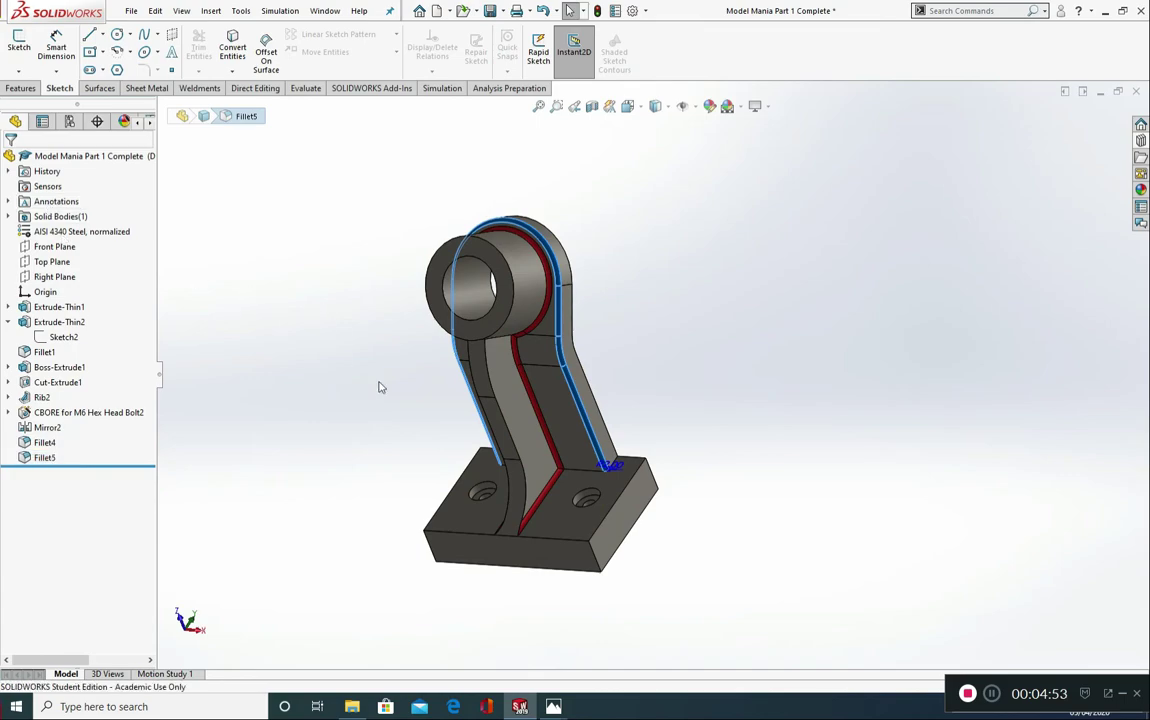
middle_drag(380, 385, 516, 493)
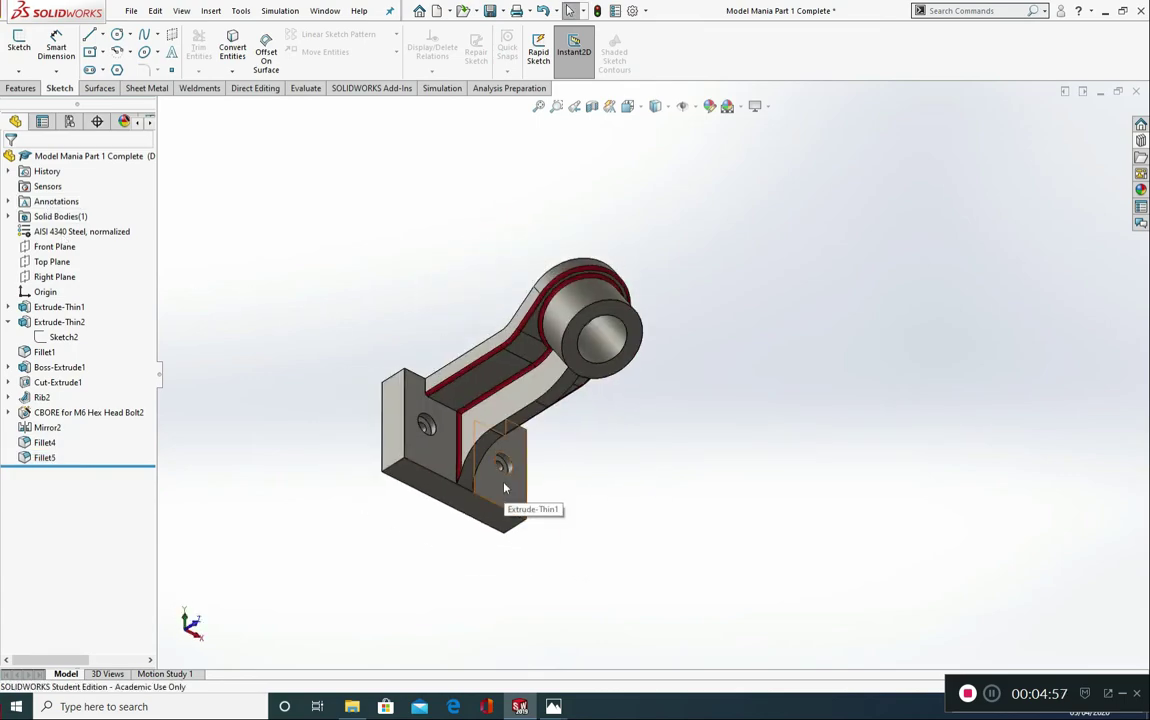
middle_drag(218, 323, 401, 425)
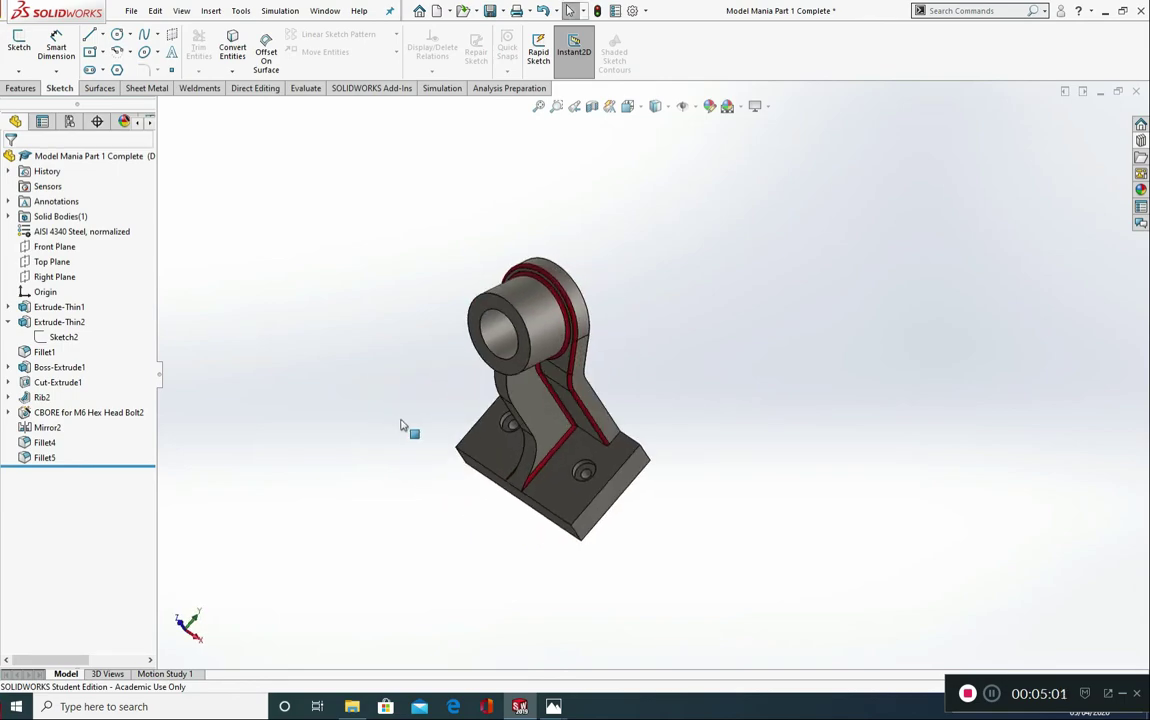